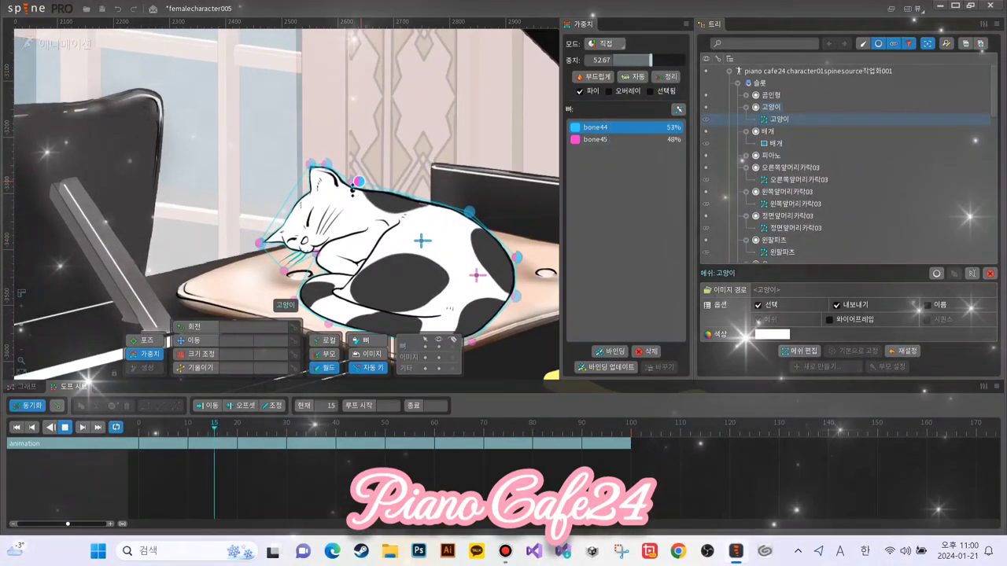
Adjust the bone44 weights on the cat mesh's back, rump and head vertices, giving the back-of-neck vertex 100% and the nose vertex 0%
{"action": "left_click_drag", "start_coordinate": [358, 181], "coordinate": [359, 162]}
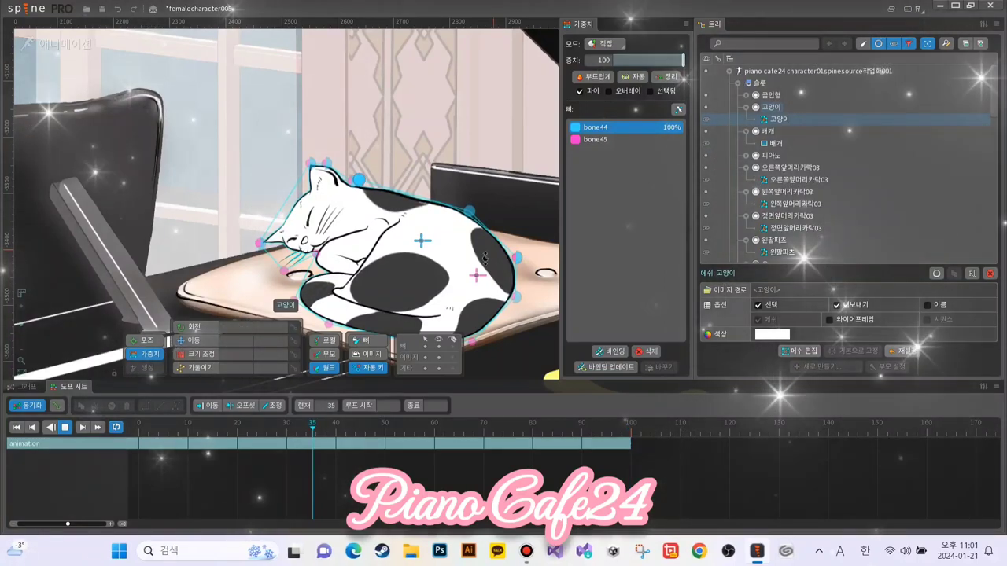
{"action": "left_click", "coordinate": [515, 257]}
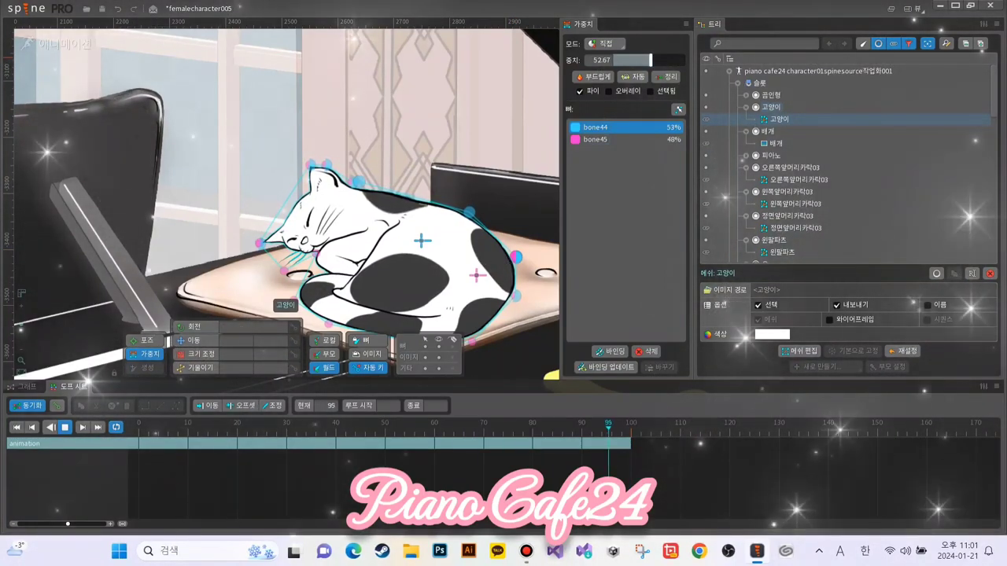
{"action": "left_click_drag", "start_coordinate": [516, 258], "coordinate": [515, 233]}
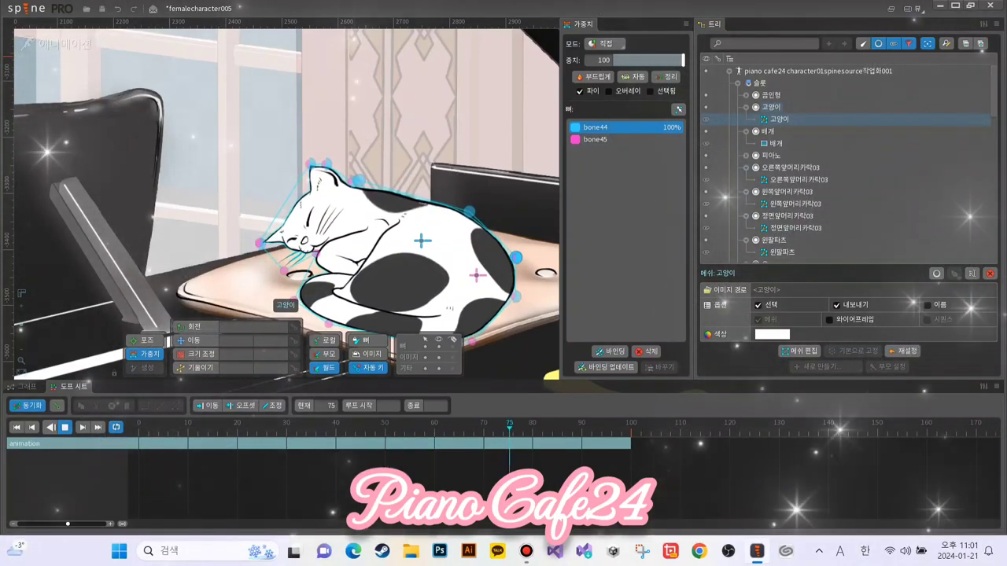
{"action": "mouse_move", "coordinate": [516, 257]}
{"action": "left_mouse_down"}
{"action": "mouse_move", "coordinate": [516, 288]}
{"action": "mouse_move", "coordinate": [516, 273]}
{"action": "left_mouse_up"}
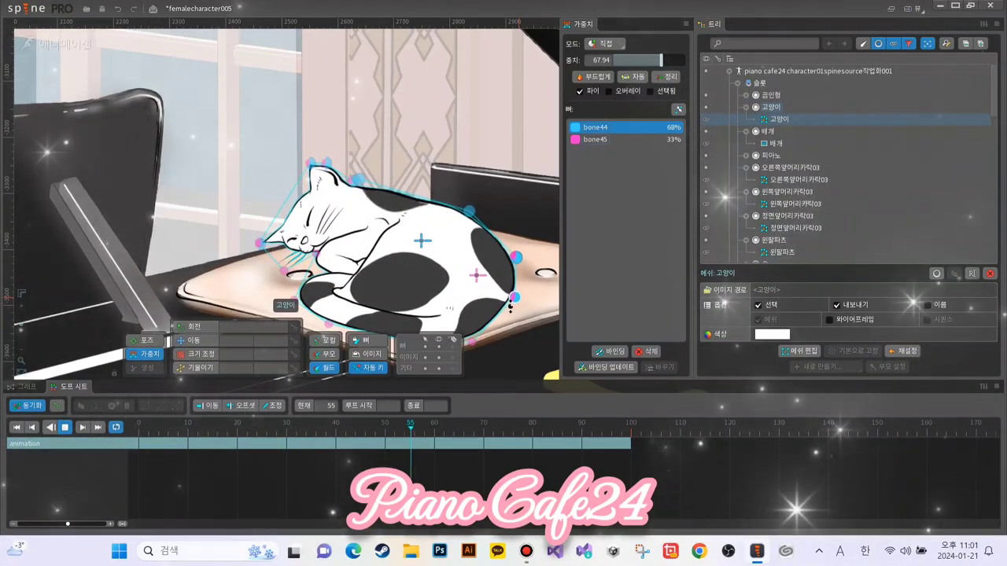
{"action": "left_click", "coordinate": [327, 164]}
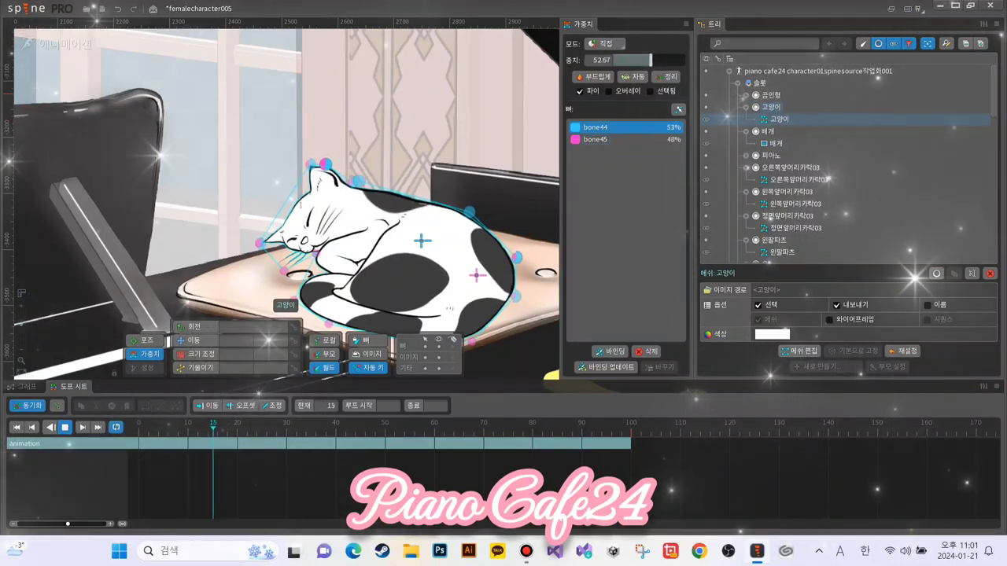
{"action": "left_click_drag", "start_coordinate": [650, 60], "coordinate": [626, 60]}
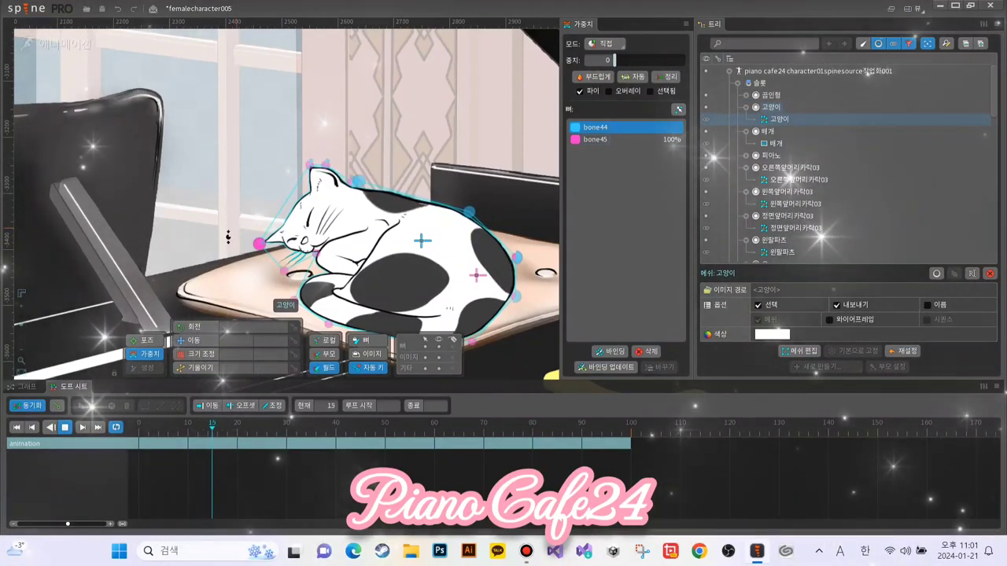
Deselect the cat mesh and examine the playing animation across the pianist, teddy bear and sleeping cat
{"action": "scroll", "coordinate": [209, 238], "scroll_direction": "down", "scroll_amount": 5}
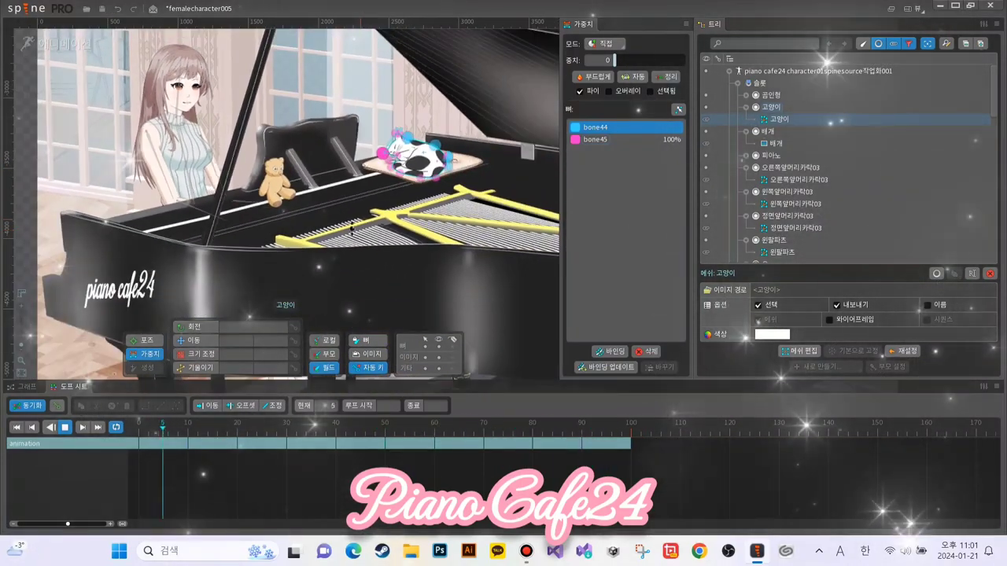
{"action": "left_click_drag", "start_coordinate": [351, 228], "coordinate": [420, 276]}
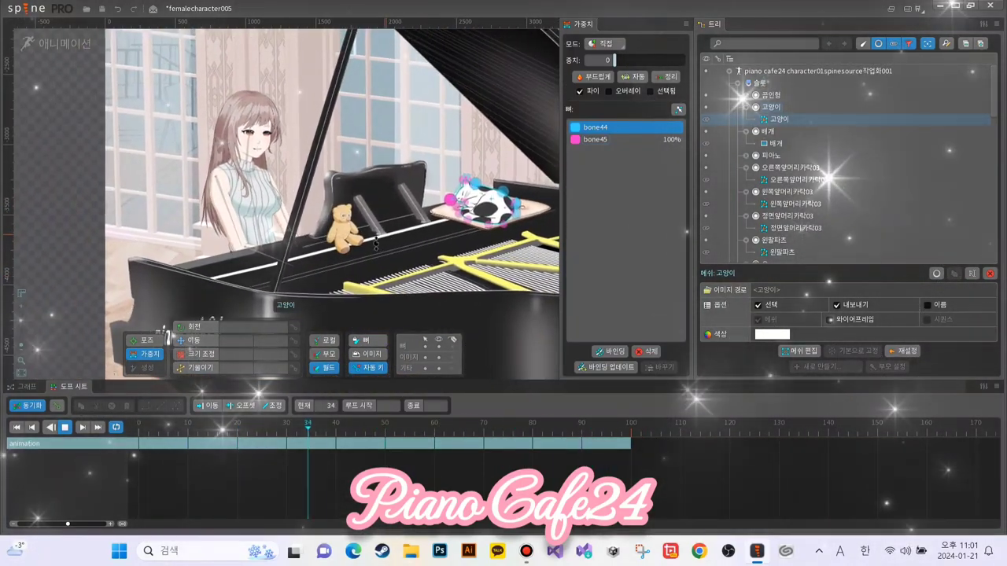
{"action": "scroll", "coordinate": [374, 234], "scroll_direction": "up", "scroll_amount": 1}
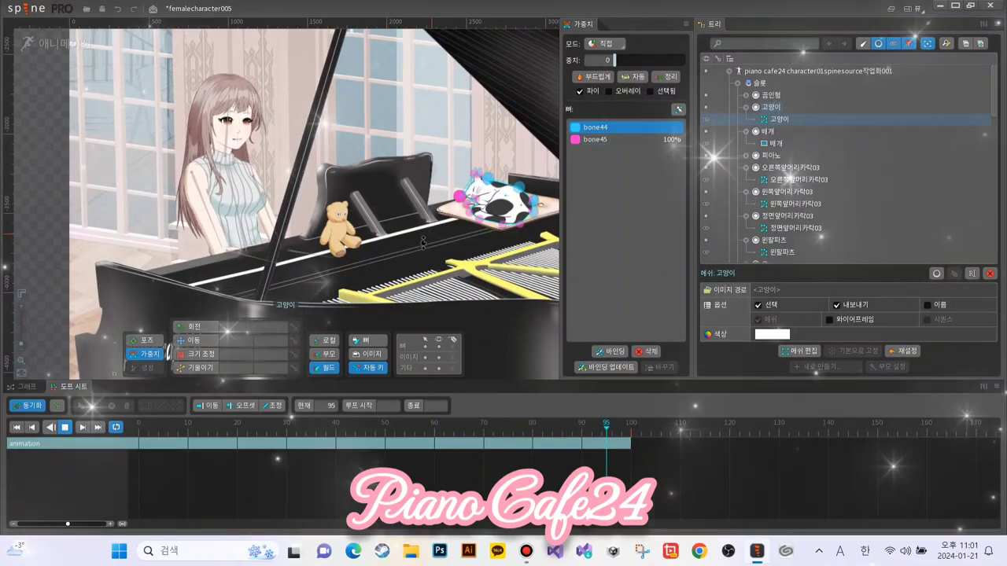
{"action": "scroll", "coordinate": [374, 233], "scroll_direction": "down", "scroll_amount": 1}
{"action": "left_click_drag", "start_coordinate": [406, 214], "coordinate": [438, 252]}
{"action": "scroll", "coordinate": [361, 256], "scroll_direction": "up", "scroll_amount": 1}
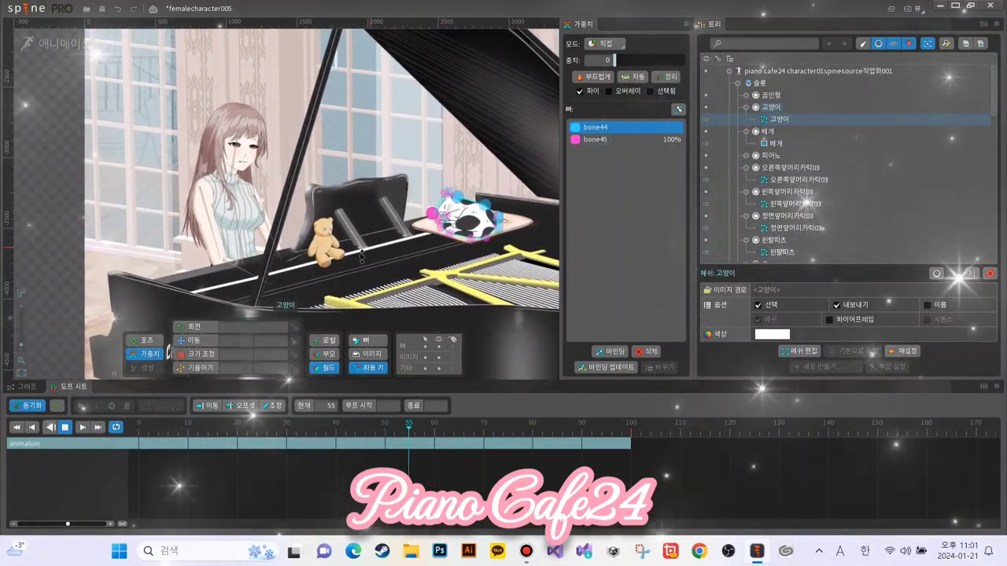
{"action": "key", "text": "Escape"}
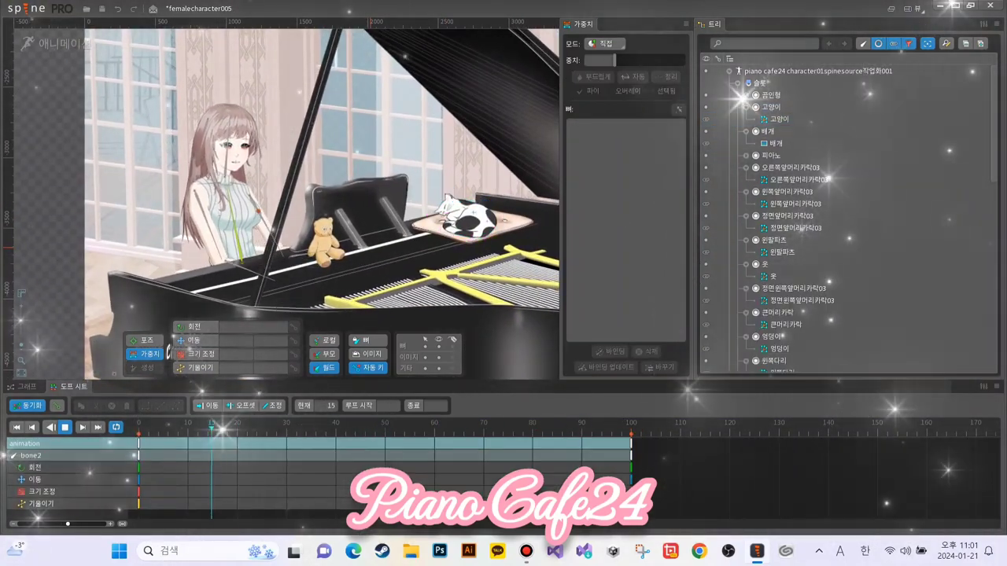
{"action": "scroll", "coordinate": [376, 243], "scroll_direction": "up", "scroll_amount": 1}
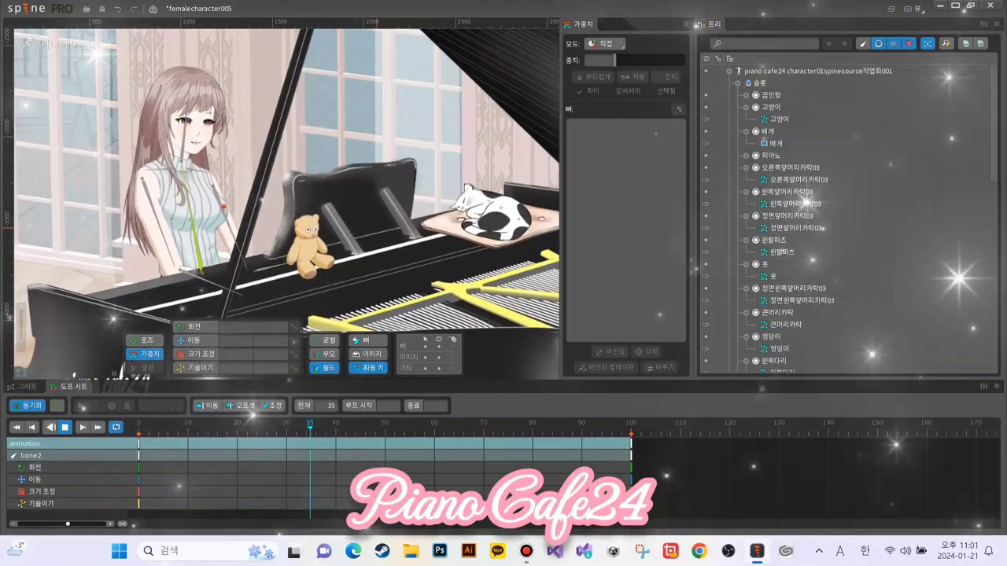
{"action": "scroll", "coordinate": [393, 229], "scroll_direction": "up", "scroll_amount": 4}
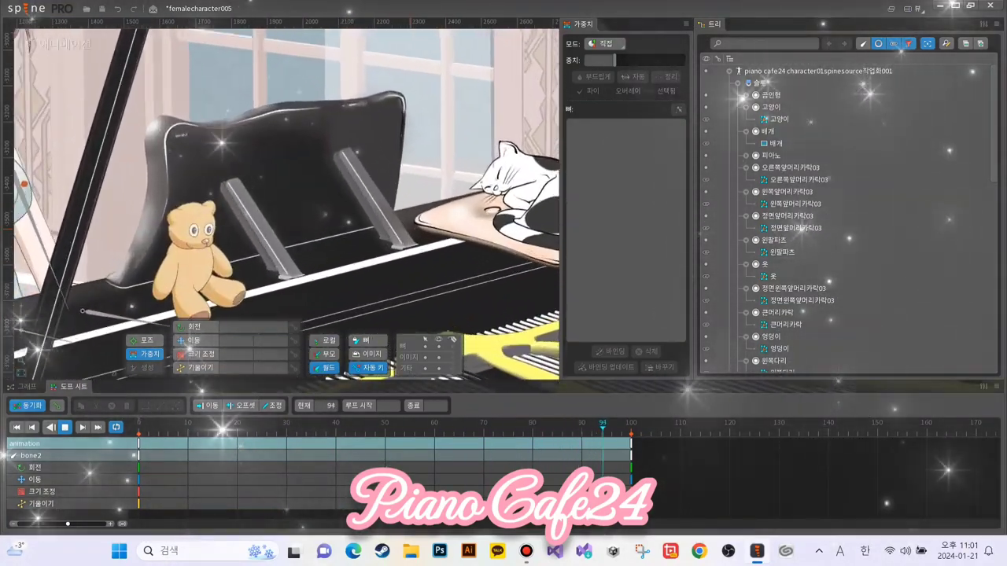
{"action": "scroll", "coordinate": [404, 227], "scroll_direction": "down", "scroll_amount": 3}
{"action": "scroll", "coordinate": [366, 110], "scroll_direction": "up", "scroll_amount": 2}
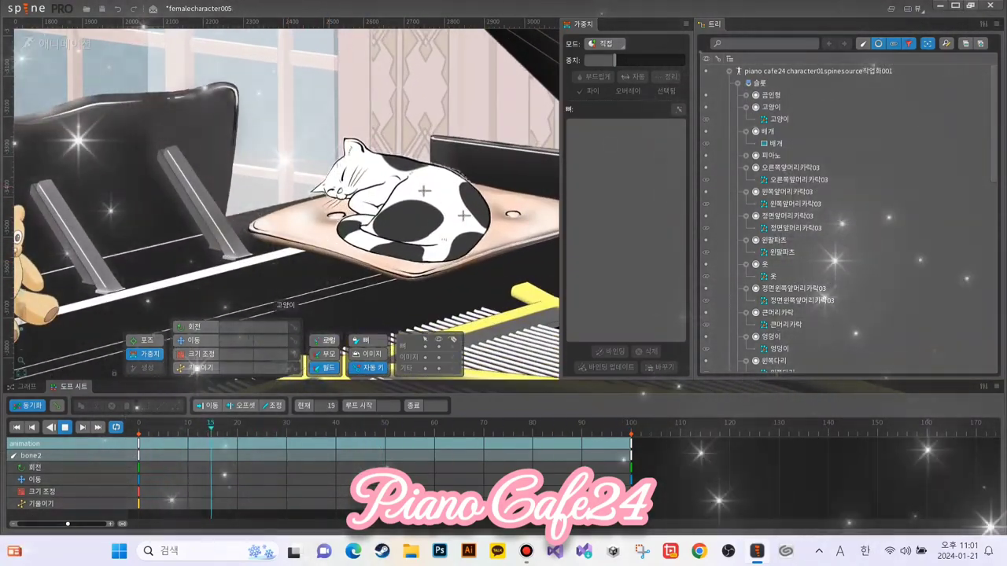
{"action": "scroll", "coordinate": [366, 196], "scroll_direction": "up", "scroll_amount": 2}
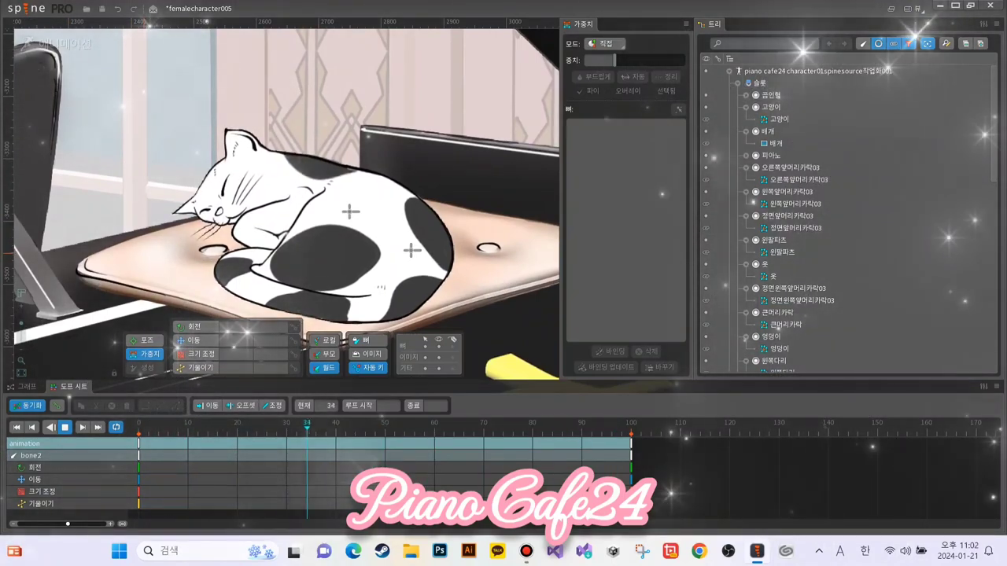
{"action": "scroll", "coordinate": [427, 85], "scroll_direction": "down", "scroll_amount": 3}
{"action": "left_click_drag", "start_coordinate": [197, 158], "coordinate": [450, 224]}
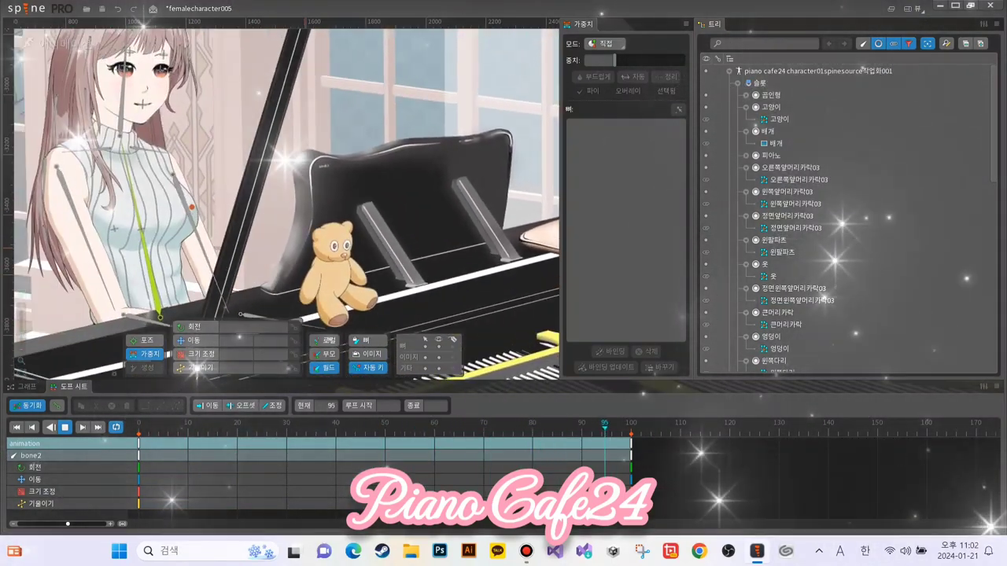
{"action": "scroll", "coordinate": [272, 157], "scroll_direction": "down", "scroll_amount": 3}
{"action": "left_click_drag", "start_coordinate": [220, 252], "coordinate": [272, 272]}
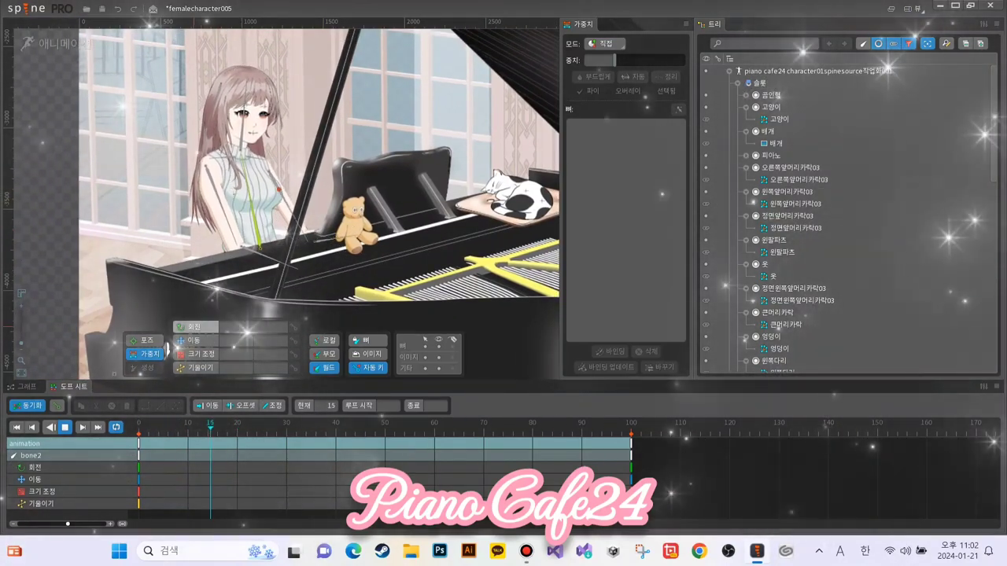
Select the pianist's torso bone, stop playback and adjust the bone's rotation at its frame 59 key
{"action": "key", "text": "Escape"}
{"action": "scroll", "coordinate": [219, 183], "scroll_direction": "up", "scroll_amount": 2}
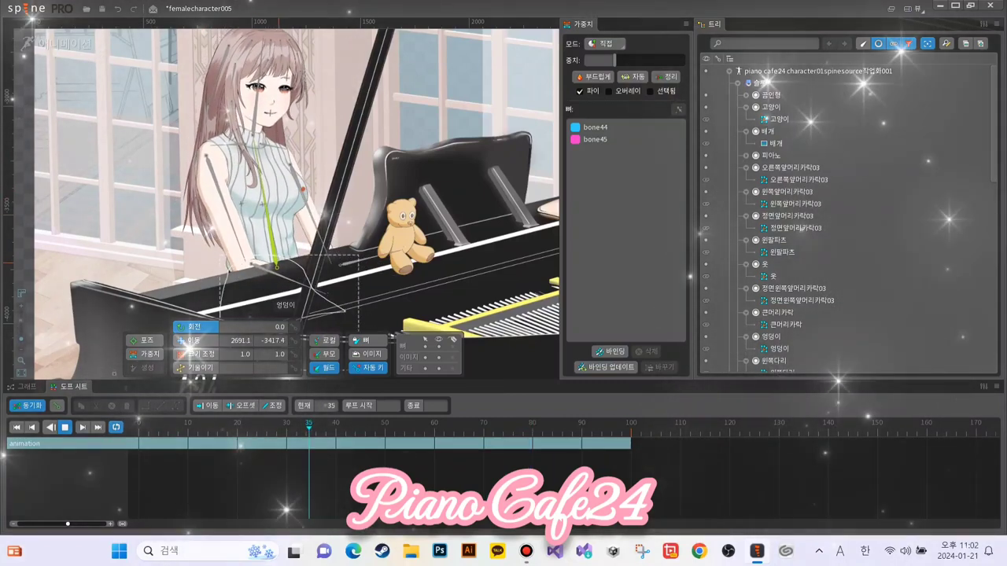
{"action": "left_click", "coordinate": [285, 297]}
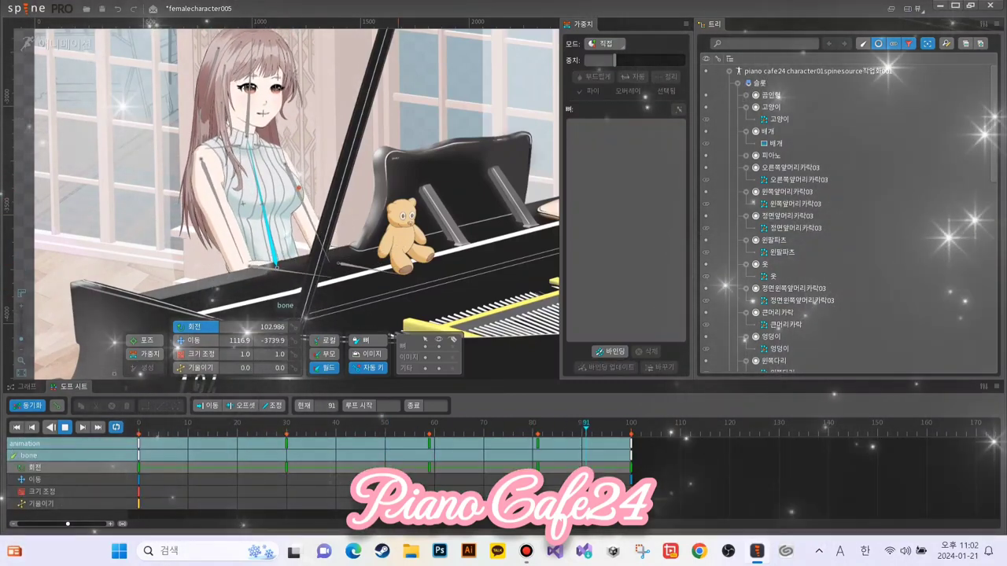
{"action": "left_click", "coordinate": [64, 427]}
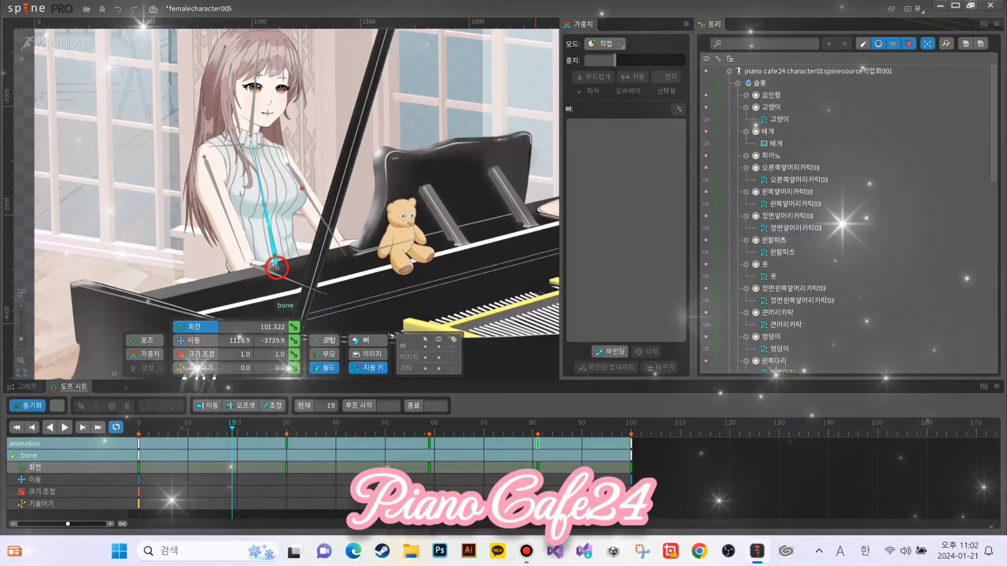
{"action": "left_click", "coordinate": [537, 445]}
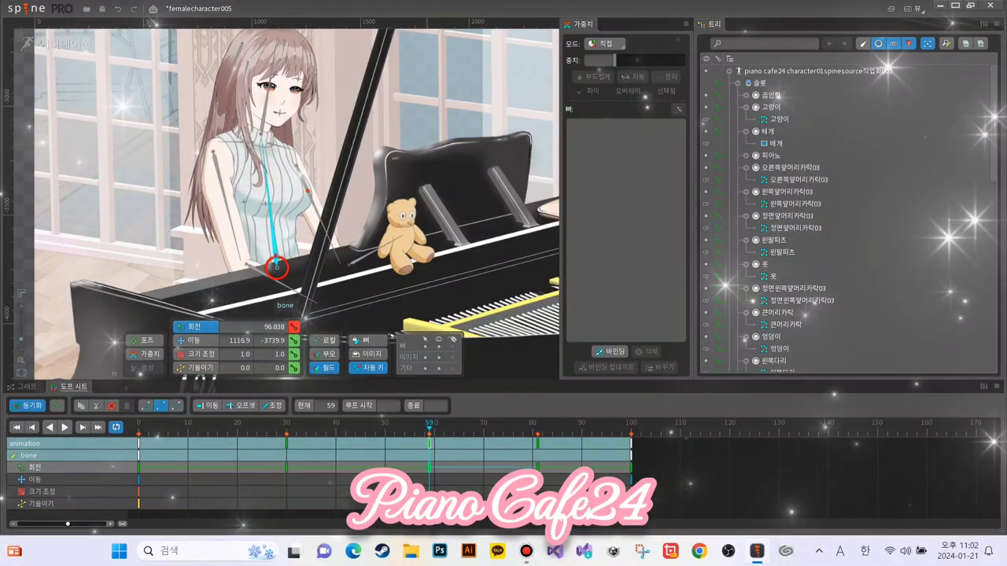
{"action": "left_click_drag", "start_coordinate": [276, 258], "coordinate": [276, 254]}
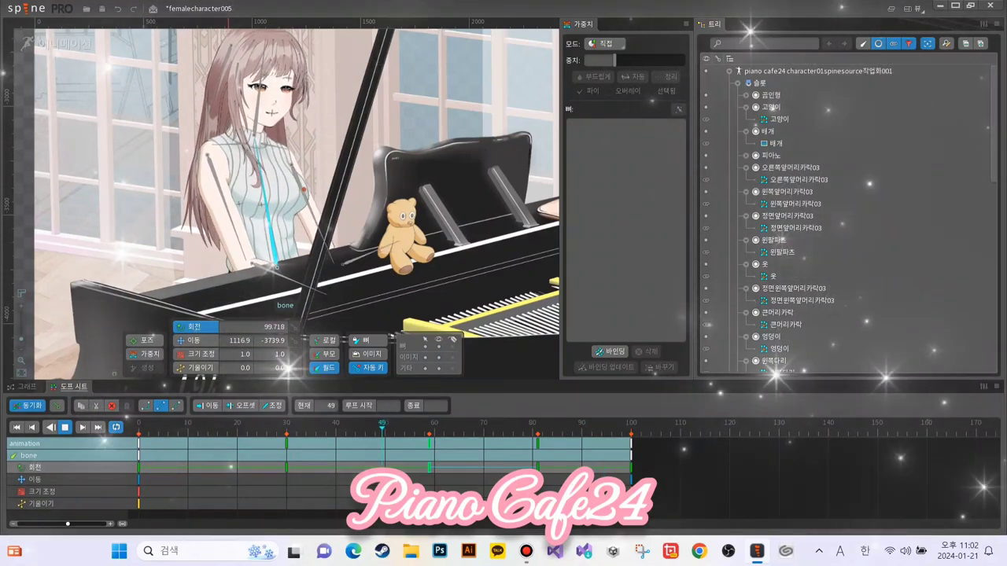
Adjust the torso bone's rotation at its frame 30 key and play the animation back
{"action": "left_click", "coordinate": [64, 427]}
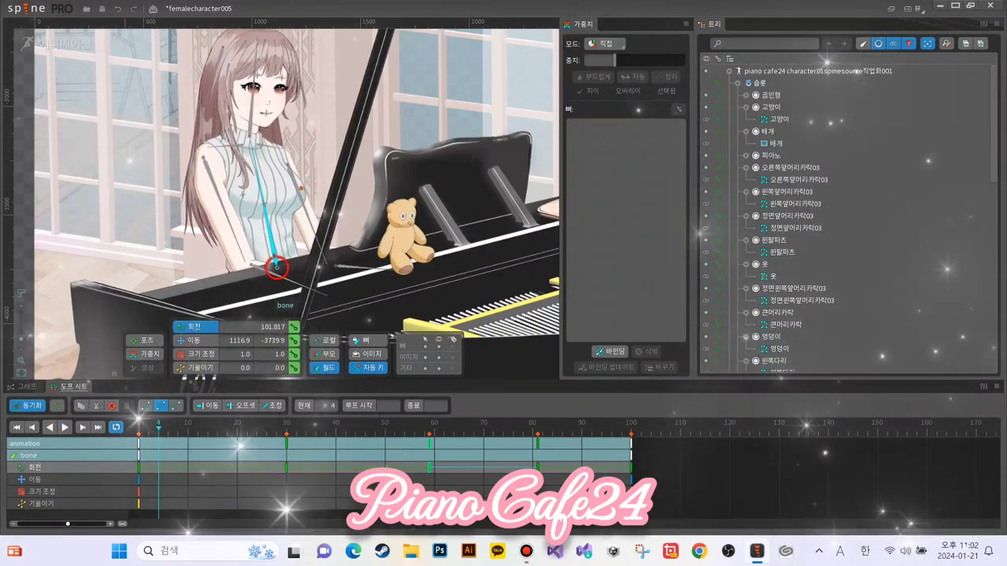
{"action": "left_click", "coordinate": [285, 444]}
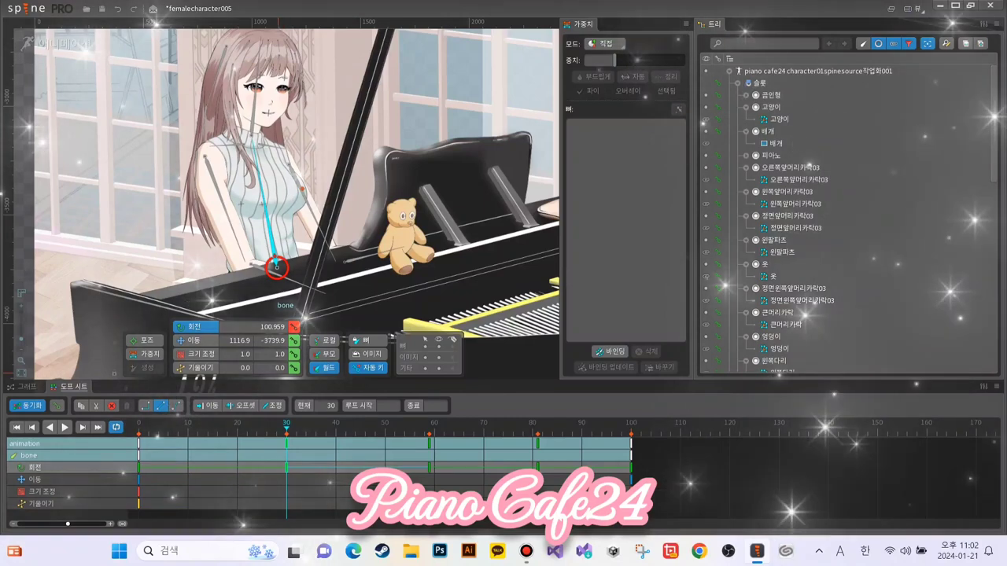
{"action": "left_click_drag", "start_coordinate": [274, 253], "coordinate": [275, 268]}
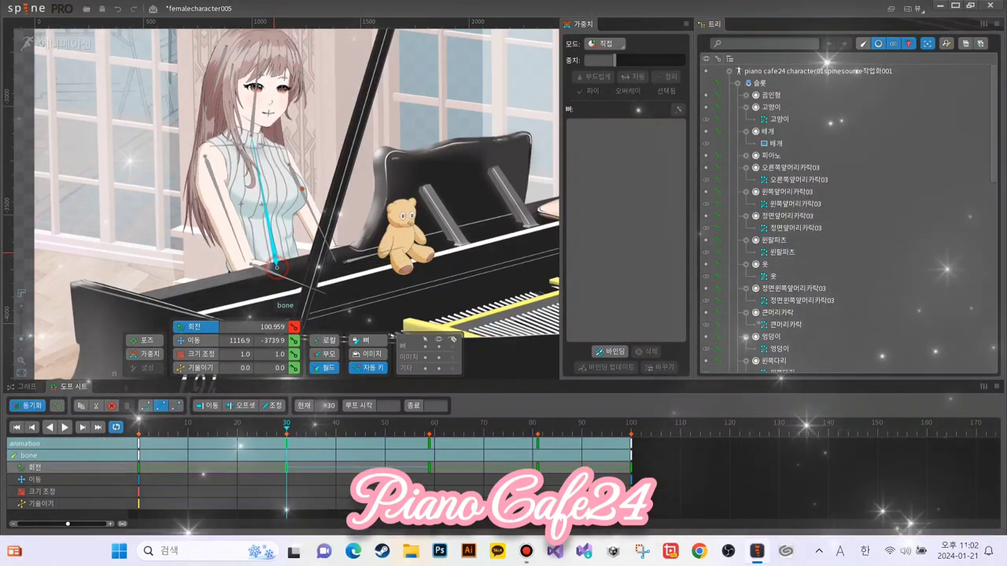
{"action": "left_click", "coordinate": [65, 428]}
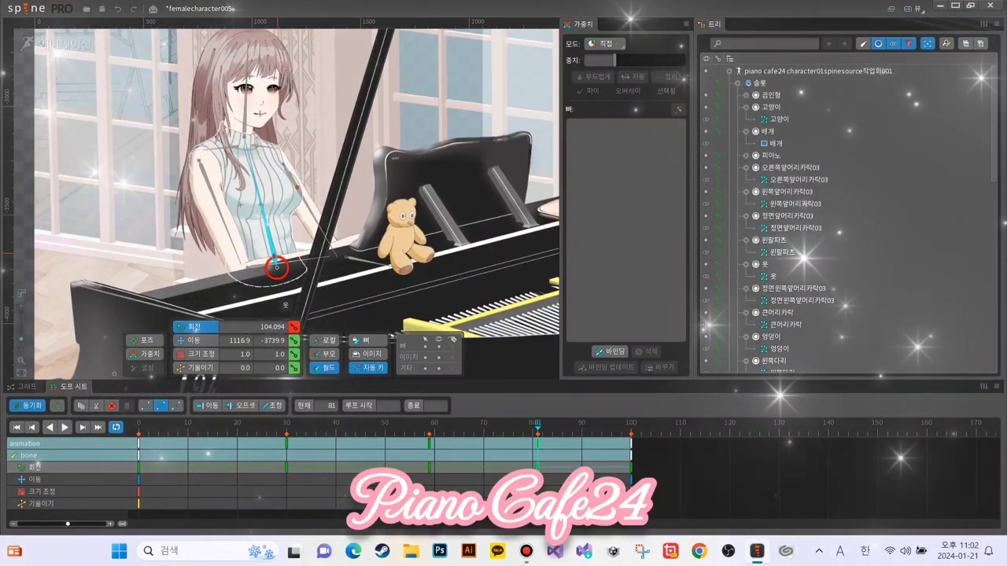
Select the pianist's head bone (bone2), key its rotation at 85.14 on frame 81, and play the animation back
{"action": "left_click", "coordinate": [276, 267]}
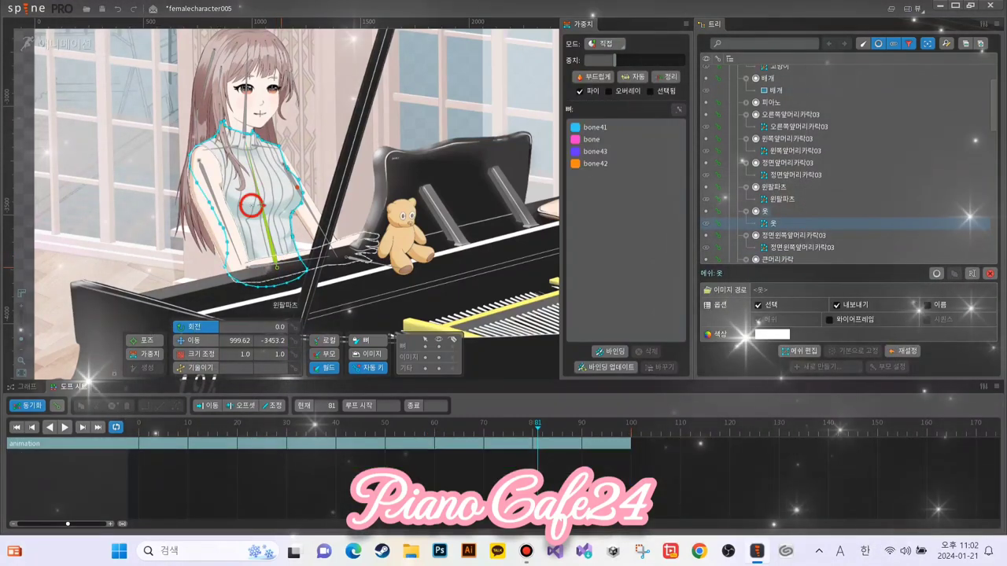
{"action": "left_click", "coordinate": [276, 268]}
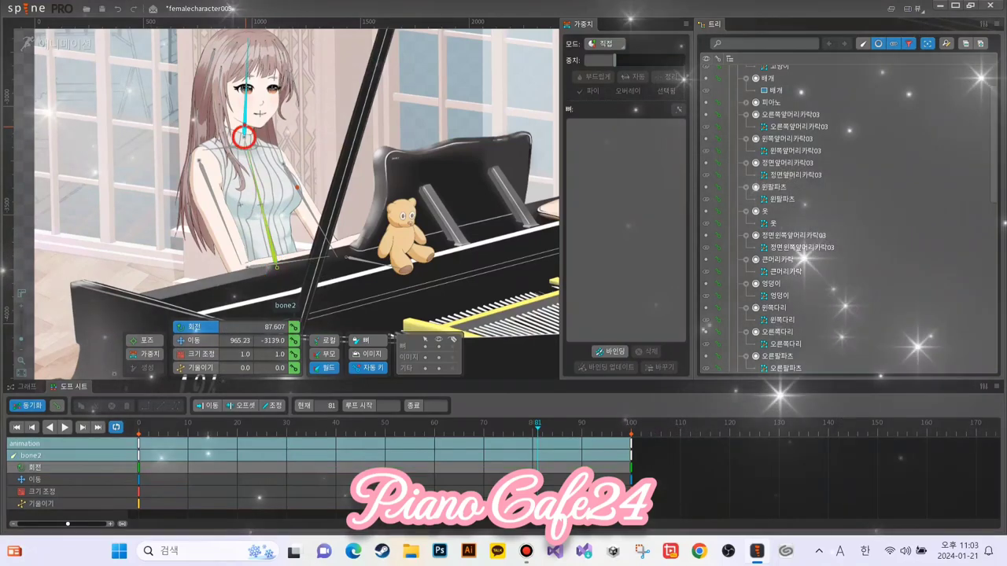
{"action": "left_click_drag", "start_coordinate": [276, 267], "coordinate": [274, 268]}
{"action": "left_click_drag", "start_coordinate": [200, 373], "coordinate": [199, 380]}
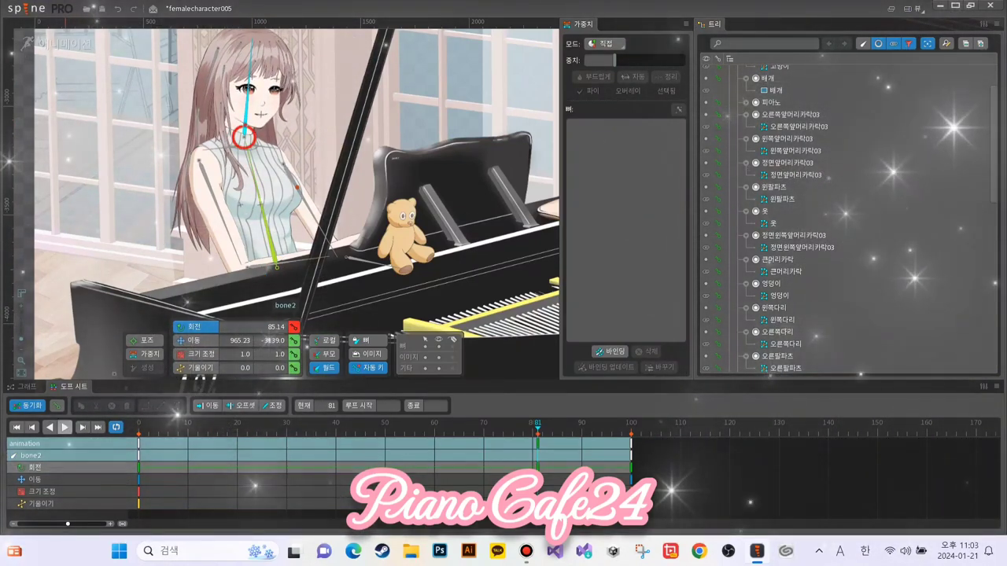
{"action": "left_click", "coordinate": [65, 427]}
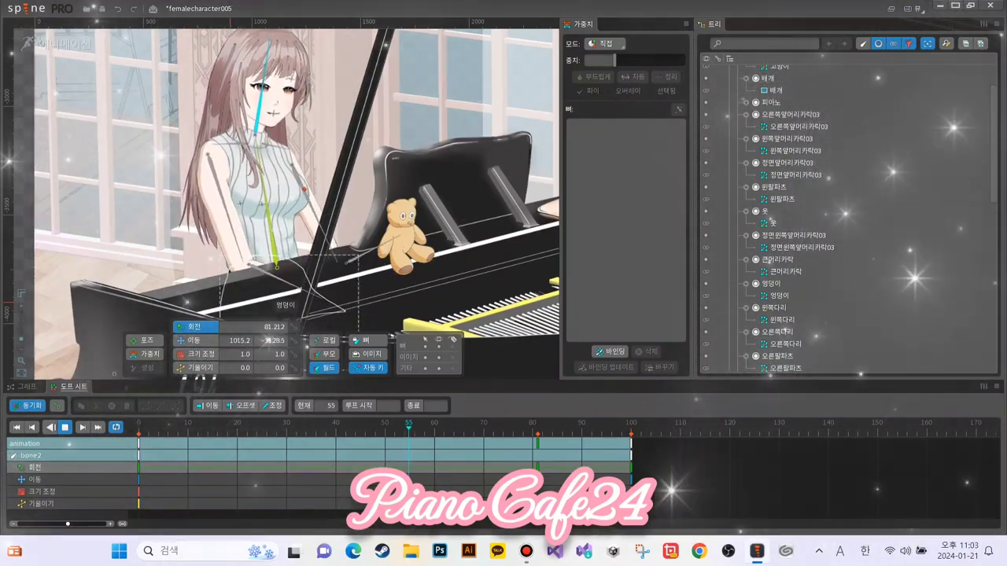
{"action": "key", "text": "space"}
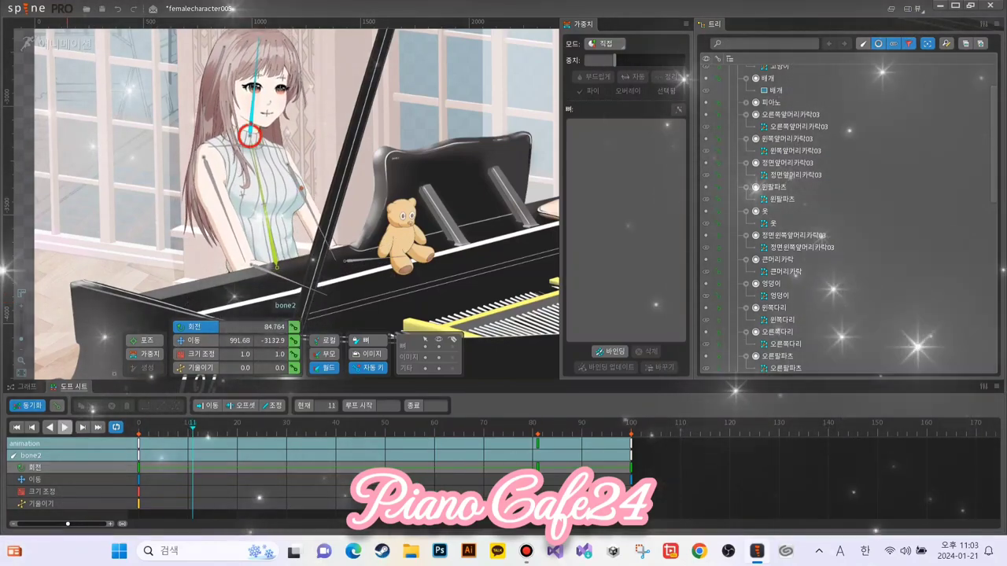
Key the pianist's arm bone (bone35) at a rotation of 295.766 on frame 11 and select the hand bone (bone36)
{"action": "scroll", "coordinate": [201, 158], "scroll_direction": "up", "scroll_amount": 3}
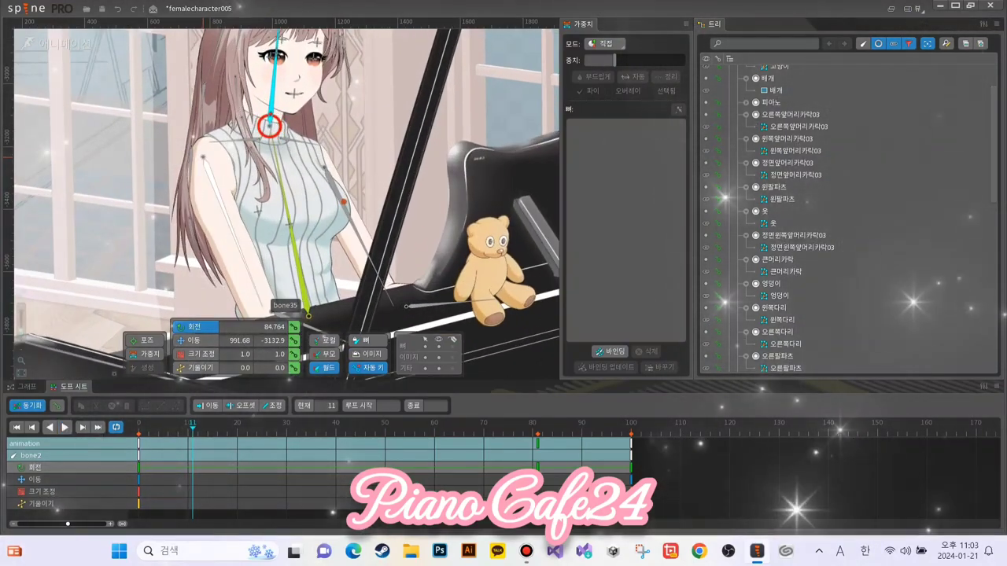
{"action": "left_click", "coordinate": [309, 315]}
{"action": "scroll", "coordinate": [299, 311], "scroll_direction": "down", "scroll_amount": 2}
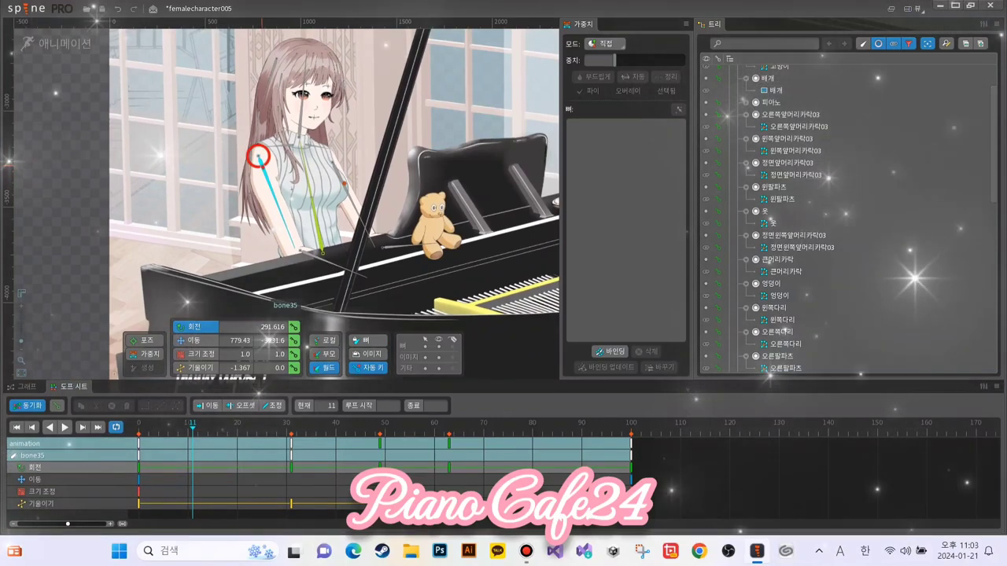
{"action": "left_click_drag", "start_coordinate": [258, 157], "coordinate": [263, 166]}
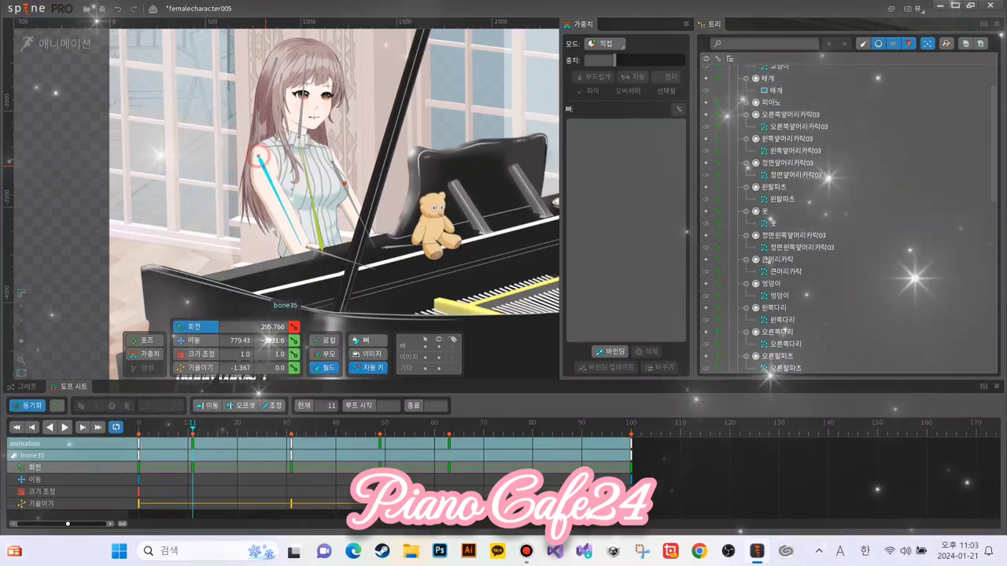
{"action": "left_click", "coordinate": [306, 248]}
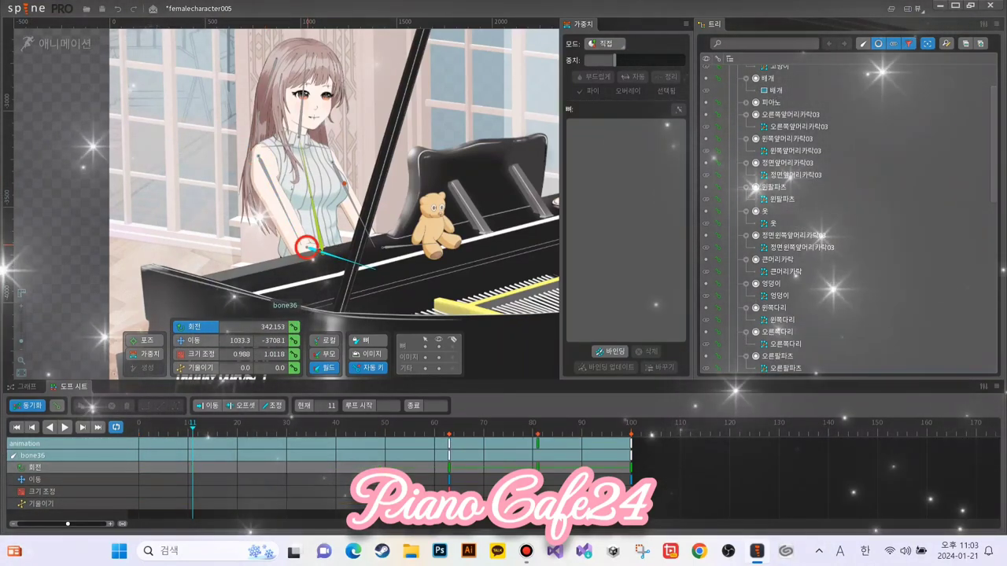
Key the pianist's hand bone (bone36) at a rotation of 356.362 on frame 11 and play the animation back
{"action": "left_click_drag", "start_coordinate": [321, 231], "coordinate": [307, 246]}
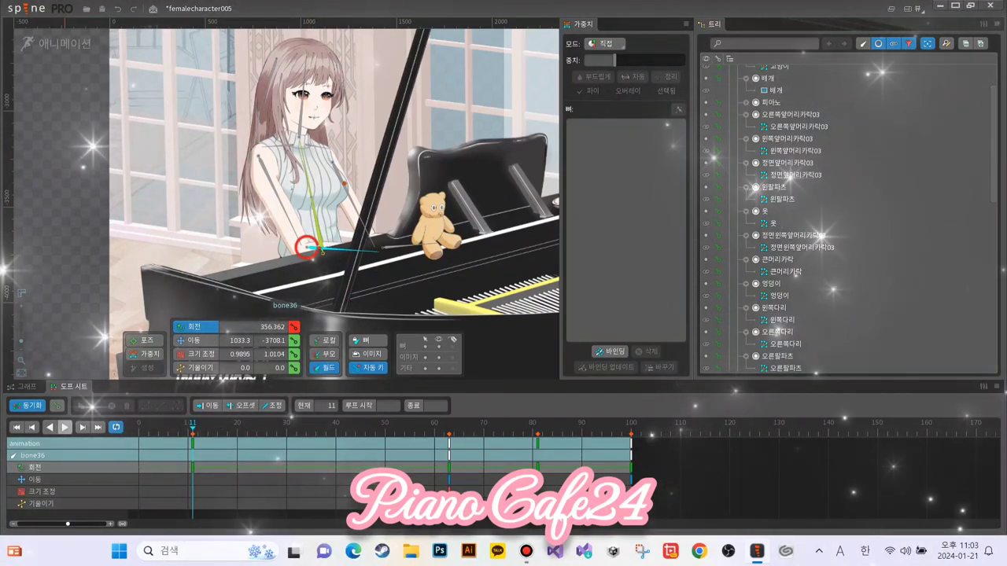
{"action": "left_click", "coordinate": [65, 428]}
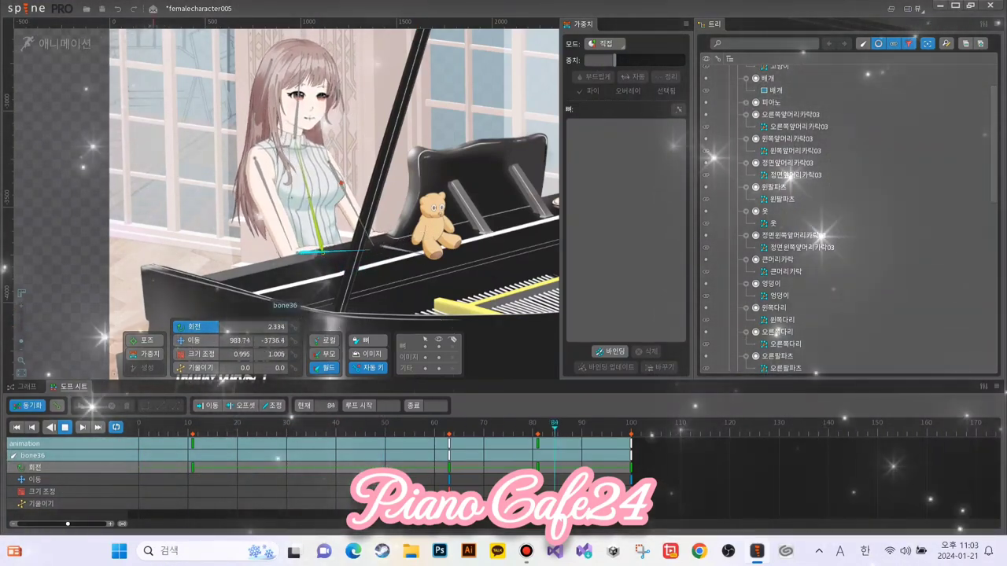
{"action": "key", "text": "d"}
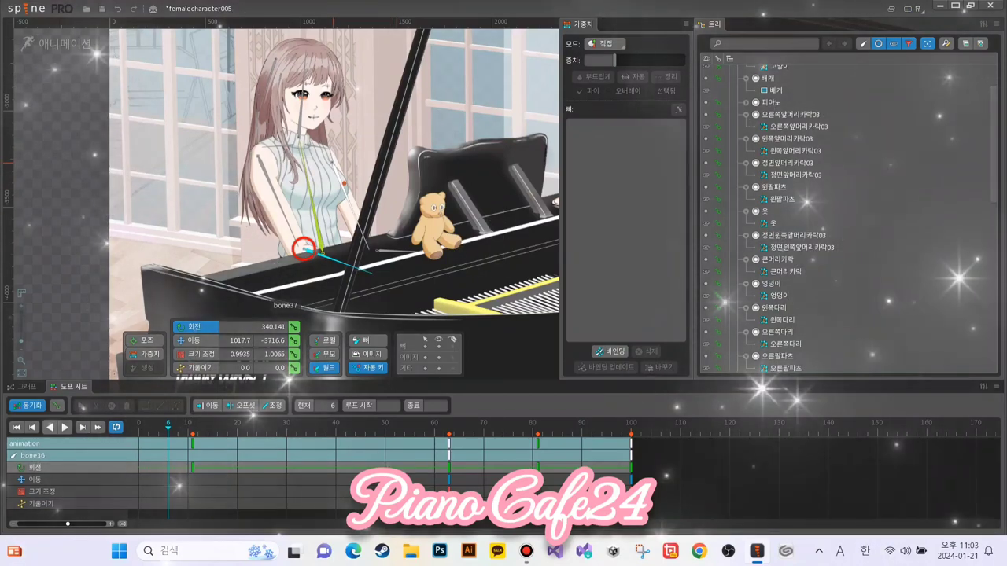
{"action": "left_click_drag", "start_coordinate": [347, 181], "coordinate": [343, 183]}
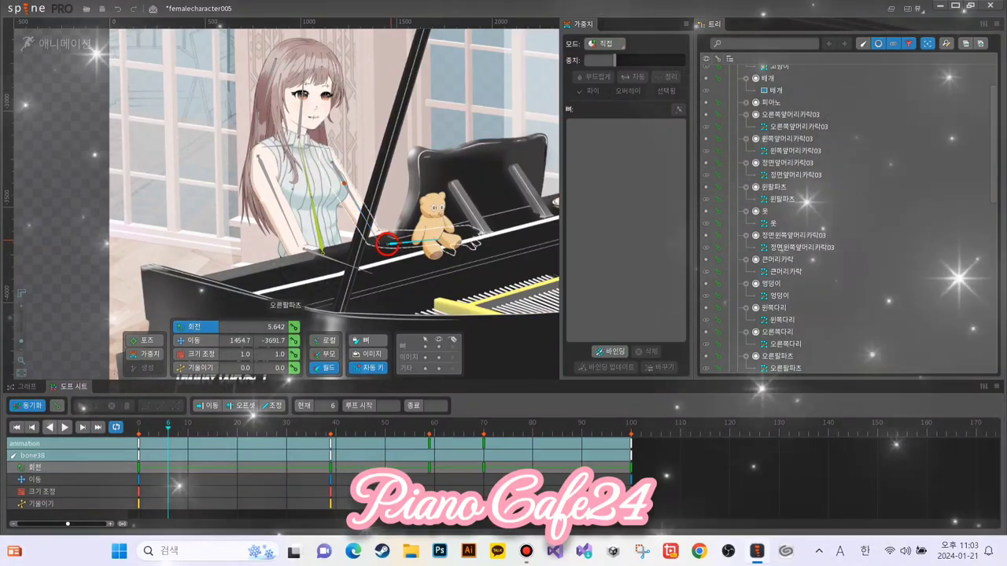
{"action": "left_click", "coordinate": [394, 211]}
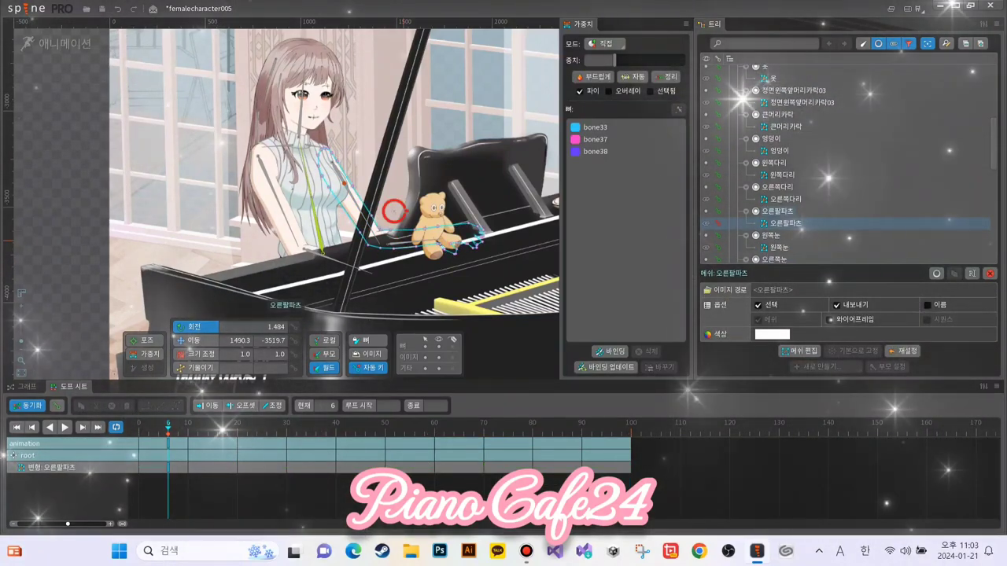
{"action": "key", "text": "ctrl+z"}
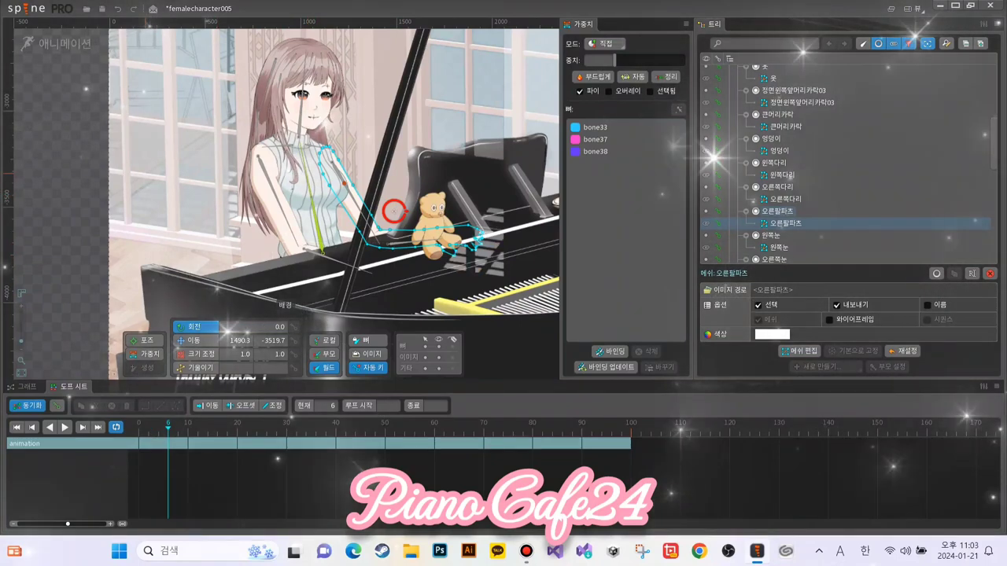
{"action": "key", "text": "Escape"}
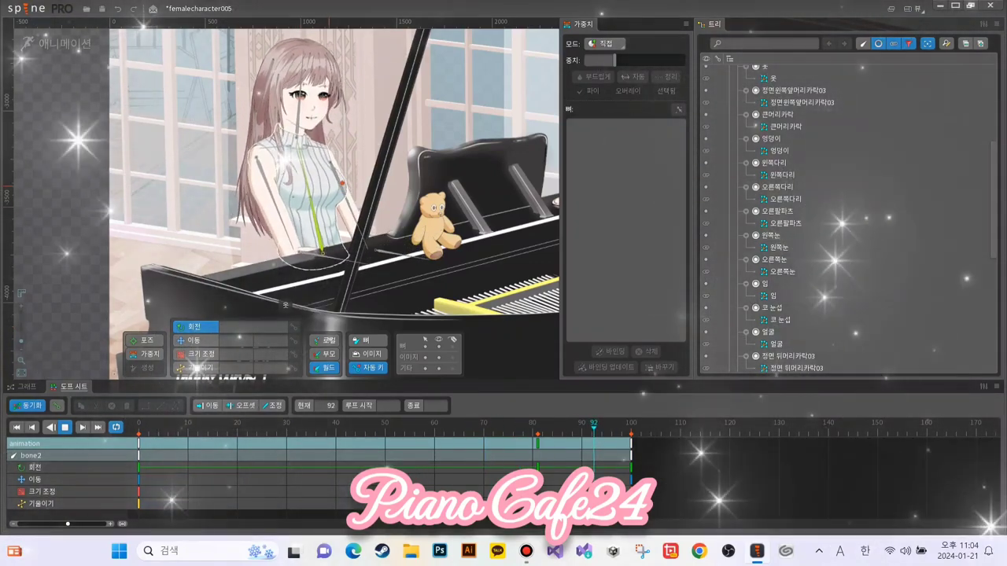
Select the pianist's clothing mesh (옷) during playback and display its bone weights
{"action": "scroll", "coordinate": [286, 299], "scroll_direction": "up", "scroll_amount": 5}
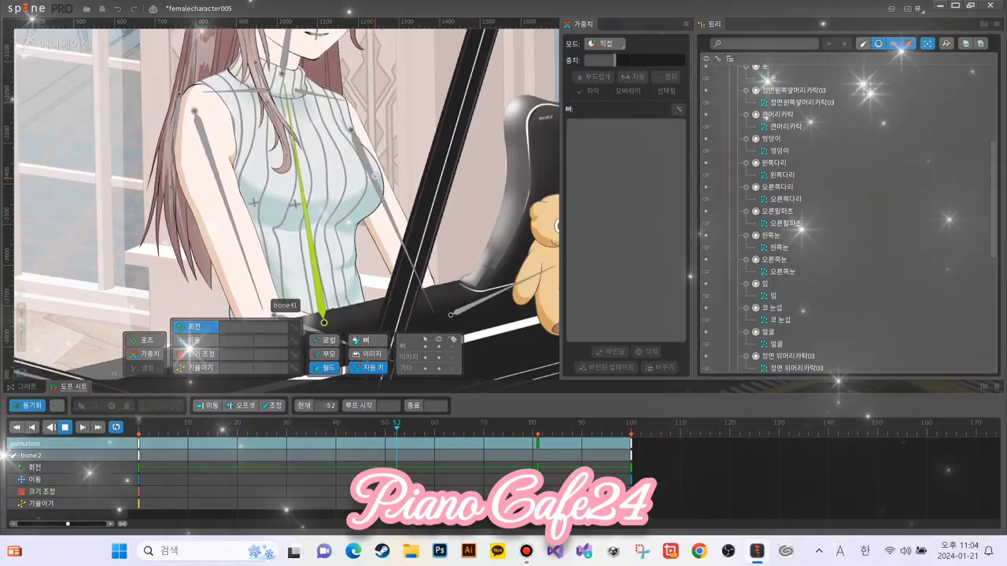
{"action": "scroll", "coordinate": [286, 297], "scroll_direction": "down", "scroll_amount": 5}
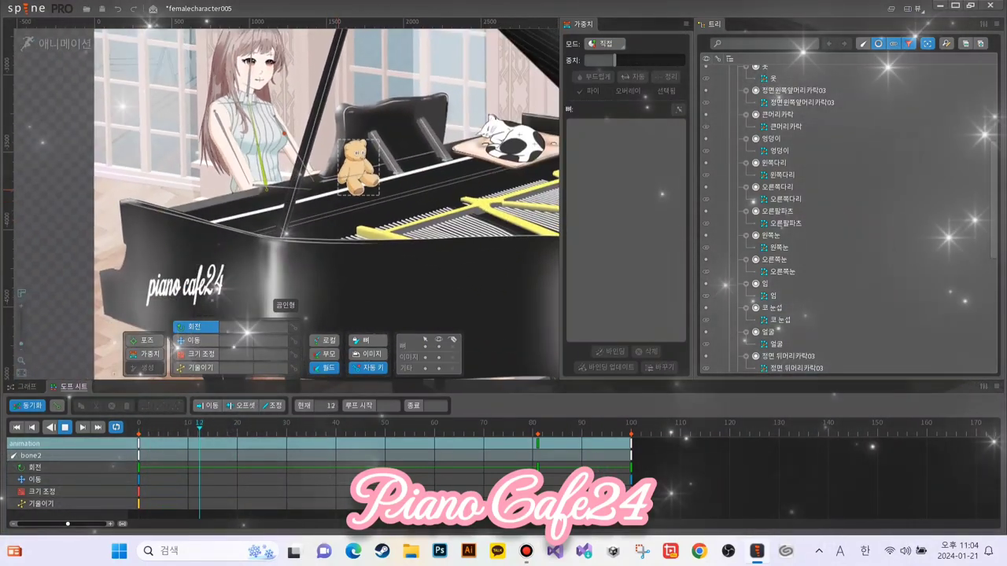
{"action": "scroll", "coordinate": [286, 298], "scroll_direction": "up", "scroll_amount": 3}
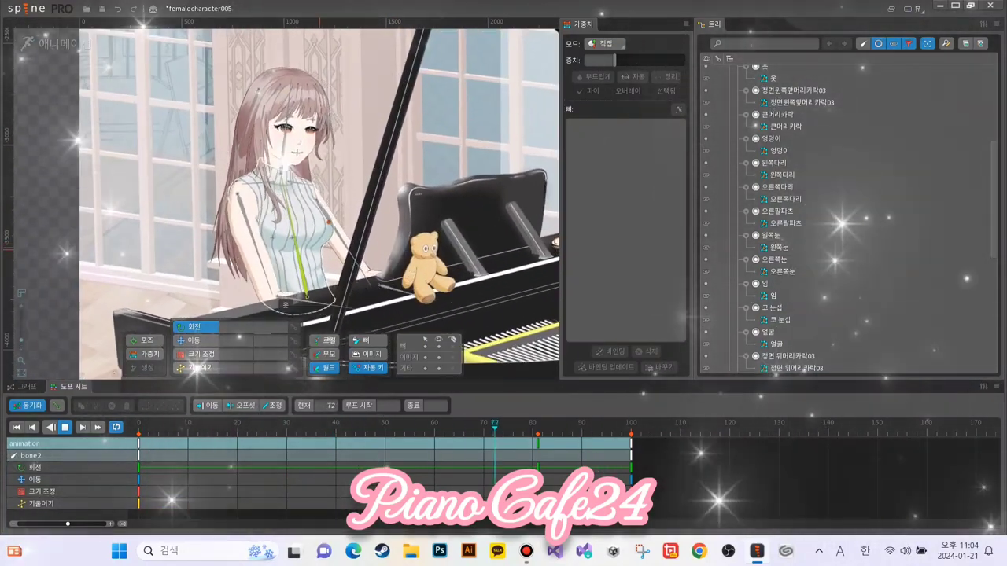
{"action": "left_click", "coordinate": [286, 299]}
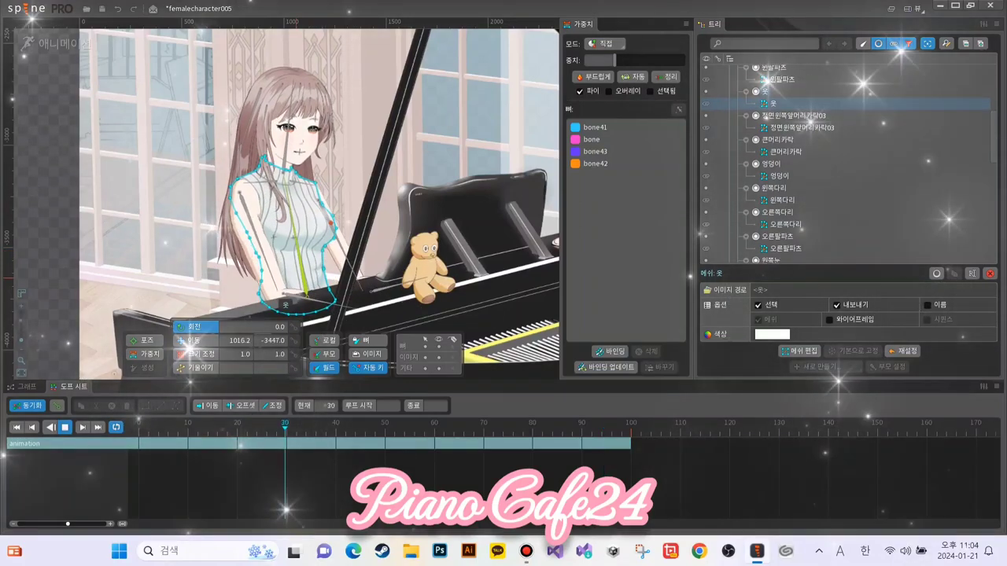
{"action": "left_click", "coordinate": [148, 355]}
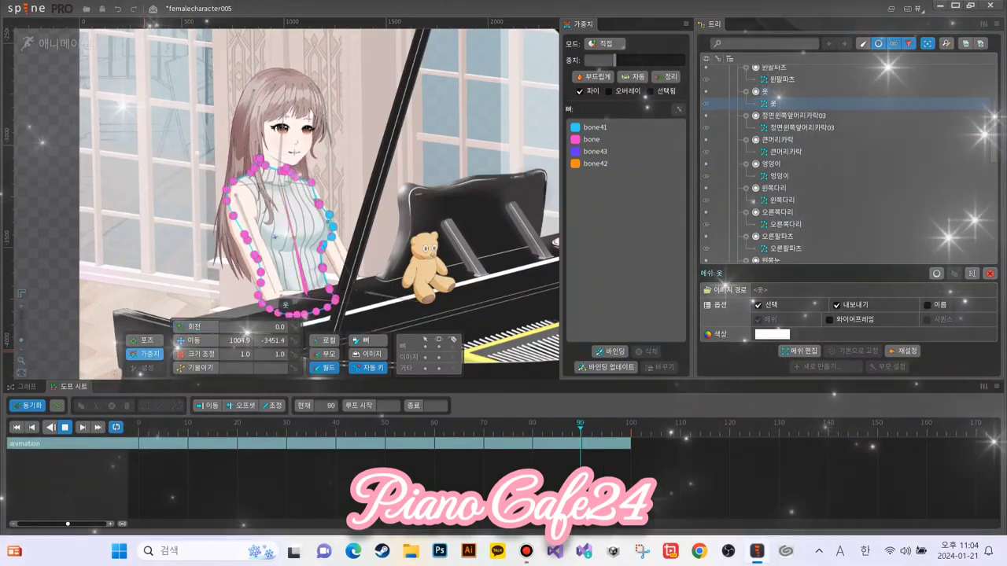
{"action": "scroll", "coordinate": [338, 236], "scroll_direction": "up", "scroll_amount": 2}
{"action": "scroll", "coordinate": [334, 237], "scroll_direction": "up", "scroll_amount": 1}
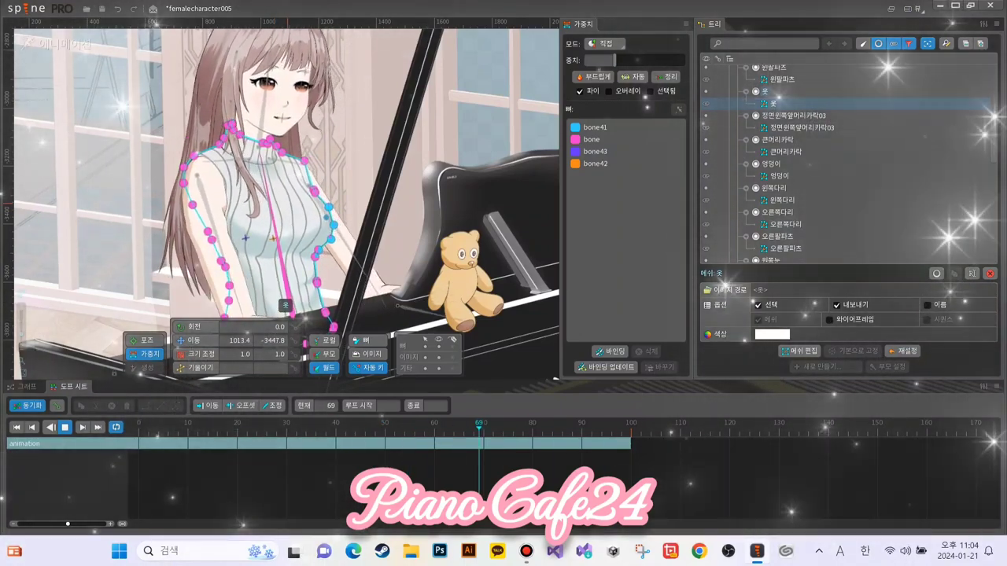
Select the clothing mesh vertices along the outer edge of the chest and set their bone41 weight to about 20%
{"action": "left_click_drag", "start_coordinate": [287, 202], "coordinate": [344, 263]}
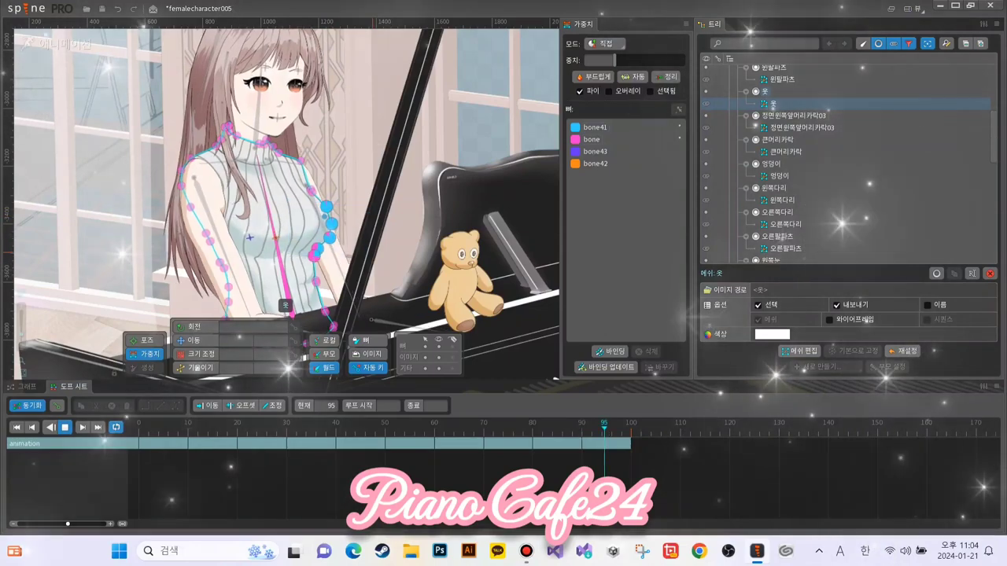
{"action": "left_click", "coordinate": [604, 128]}
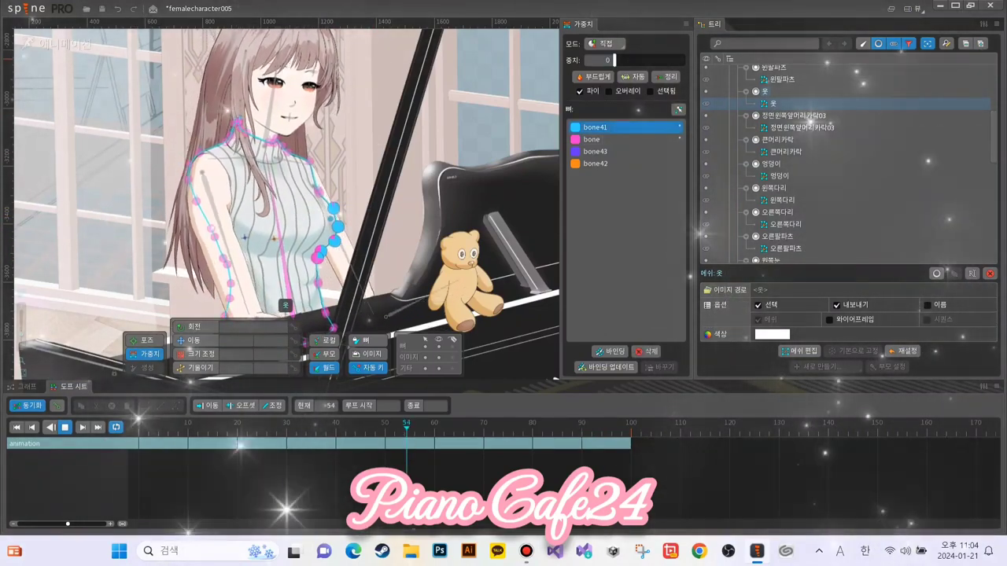
{"action": "mouse_move", "coordinate": [615, 61]}
{"action": "left_mouse_down"}
{"action": "mouse_move", "coordinate": [645, 60]}
{"action": "mouse_move", "coordinate": [629, 59]}
{"action": "left_mouse_up"}
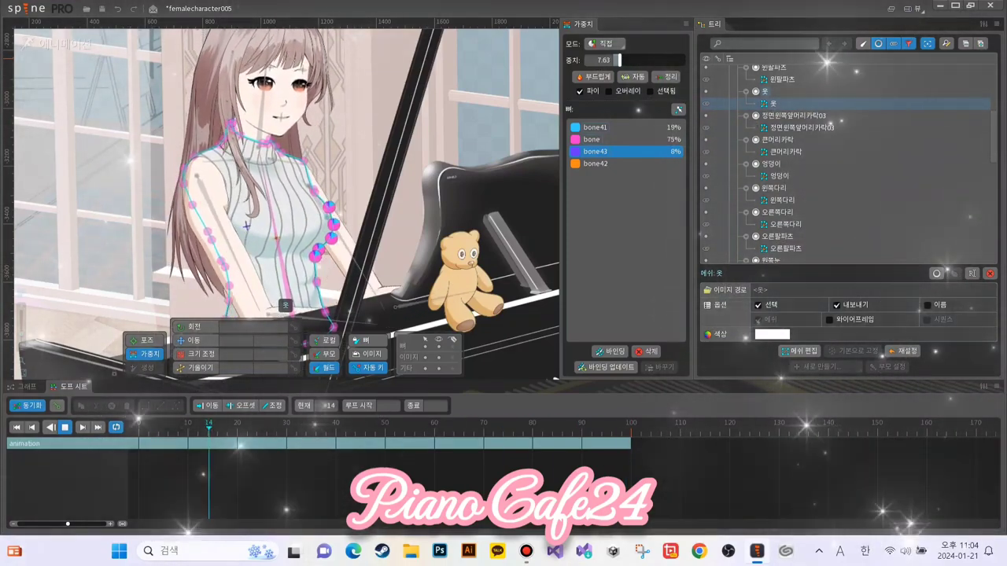
Try adding bone43 and then bone42 influence to the selected chest vertices
{"action": "left_click_drag", "start_coordinate": [619, 60], "coordinate": [632, 59]}
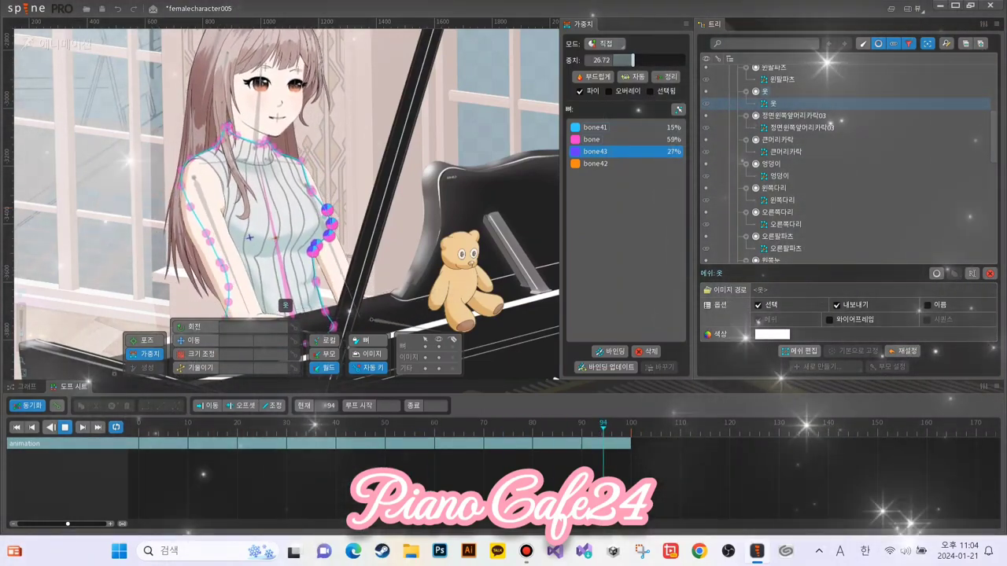
{"action": "left_click_drag", "start_coordinate": [628, 60], "coordinate": [614, 60]}
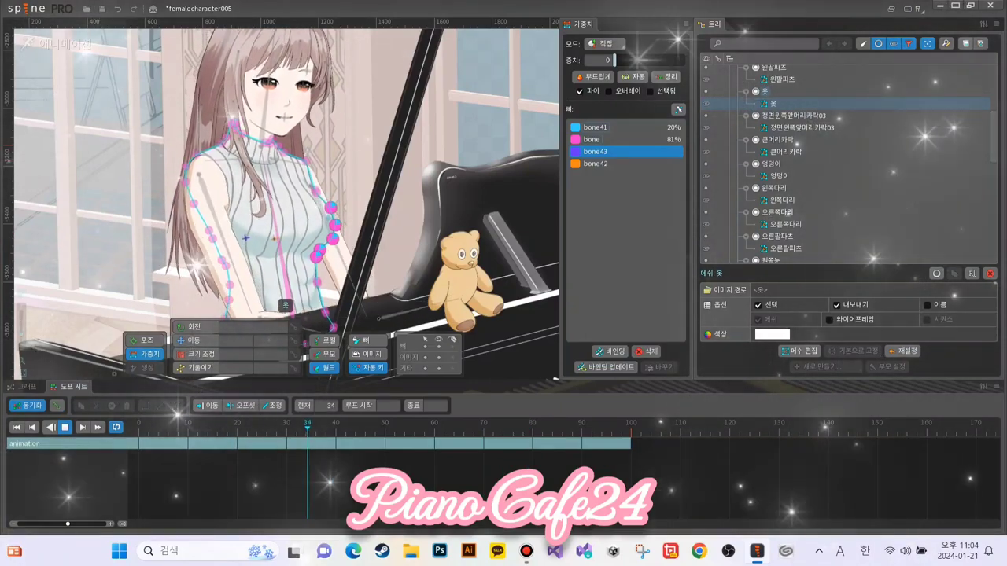
{"action": "left_click", "coordinate": [595, 164]}
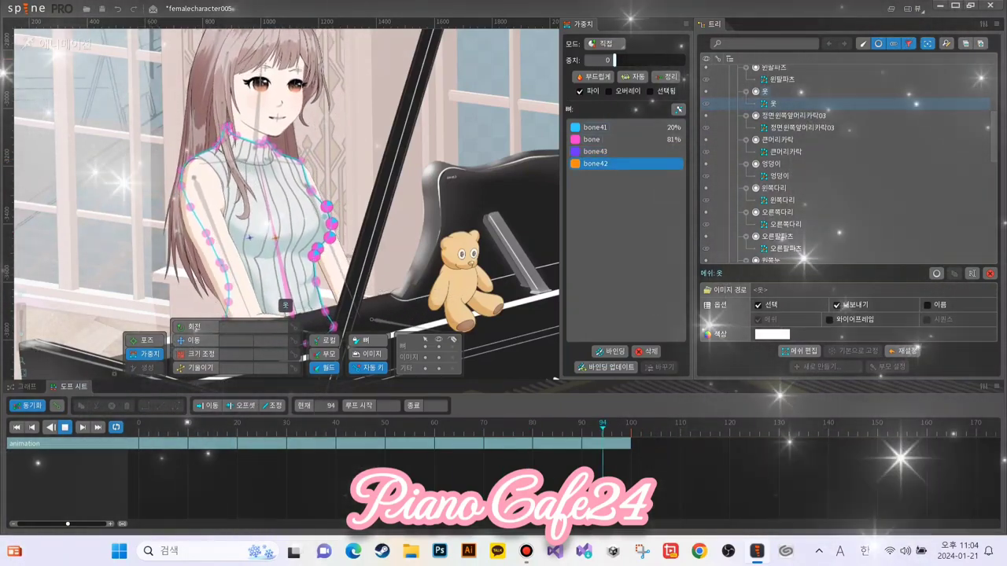
{"action": "left_click_drag", "start_coordinate": [614, 59], "coordinate": [623, 60]}
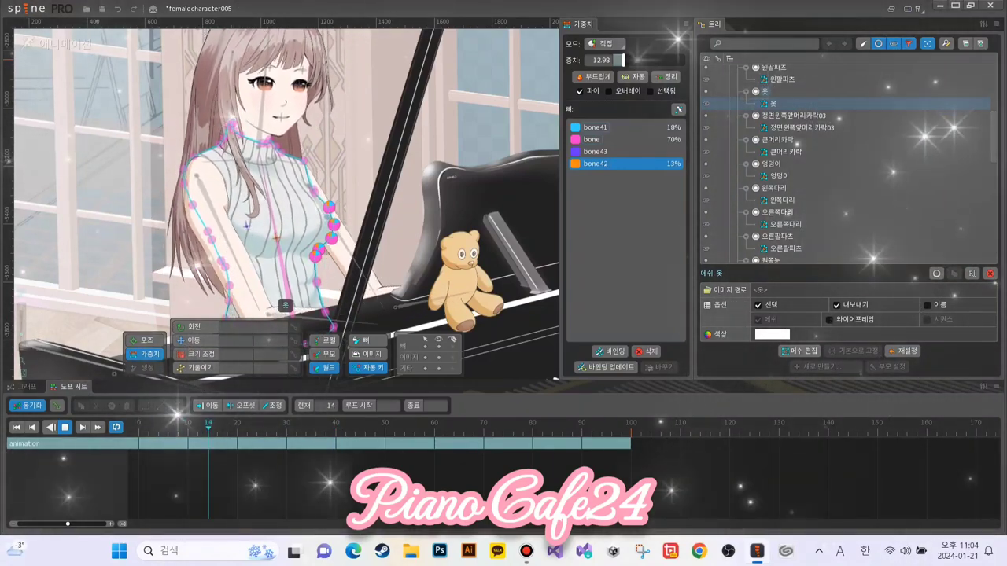
Set the selected chest vertices' bone41 weight to 45.8 and check the deformation during playback
{"action": "left_click_drag", "start_coordinate": [623, 60], "coordinate": [646, 59]}
{"action": "left_click", "coordinate": [622, 127]}
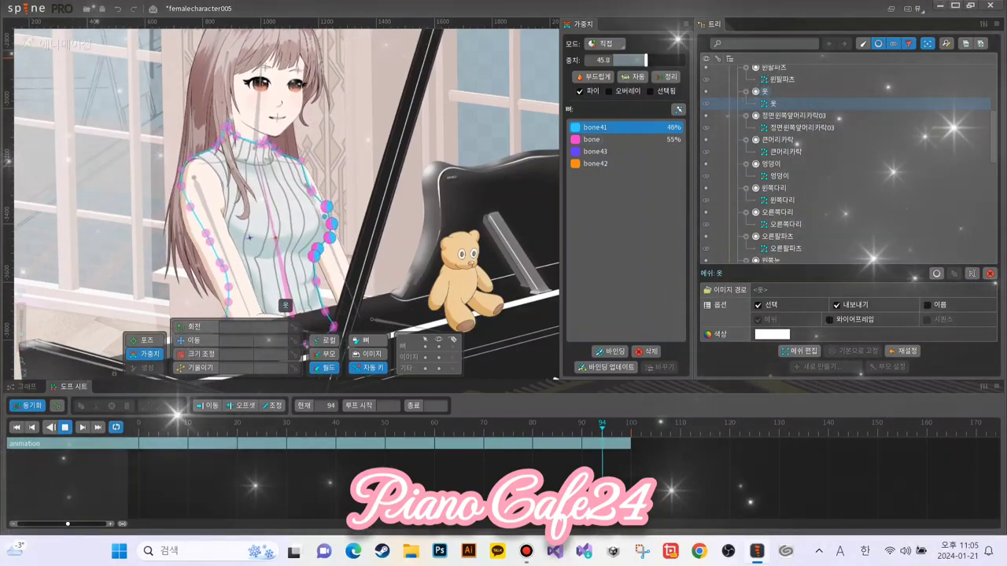
{"action": "scroll", "coordinate": [361, 208], "scroll_direction": "up", "scroll_amount": 4}
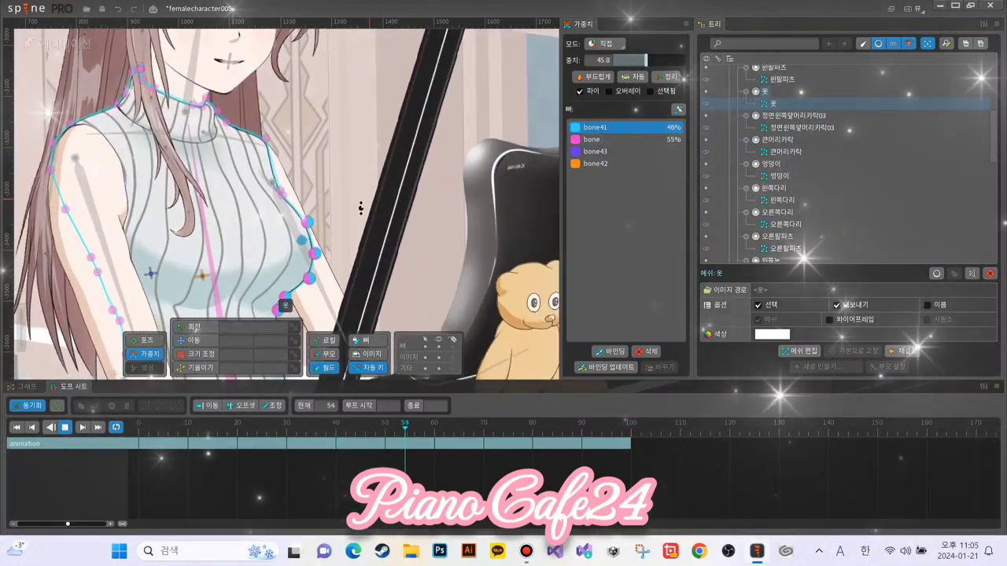
{"action": "scroll", "coordinate": [361, 208], "scroll_direction": "down", "scroll_amount": 4}
{"action": "scroll", "coordinate": [262, 165], "scroll_direction": "up", "scroll_amount": 1}
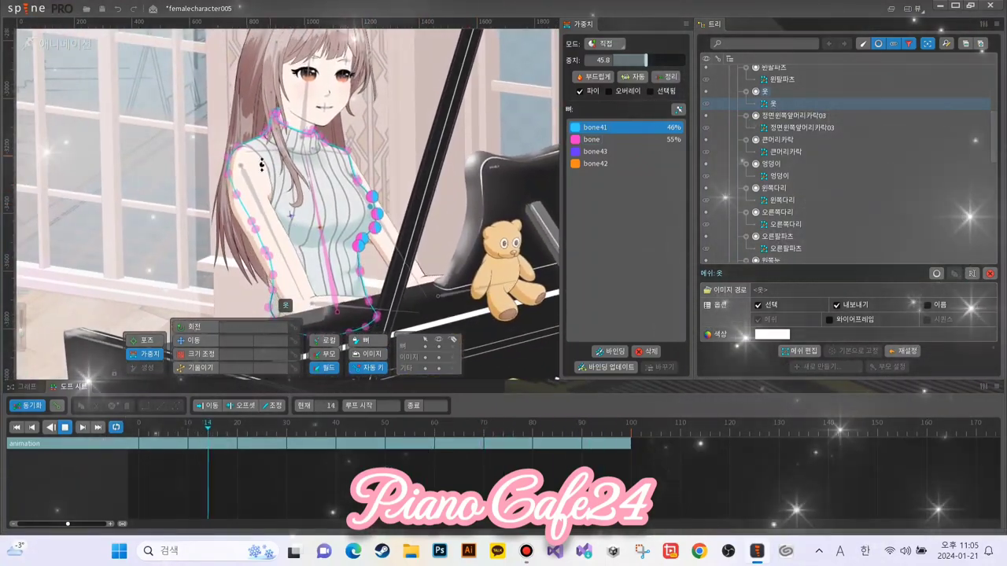
Adjust bone41 weights on the clothing mesh's shoulder vertices, setting the one at the piano-side shoulder to 16.03
{"action": "scroll", "coordinate": [262, 165], "scroll_direction": "up", "scroll_amount": 5}
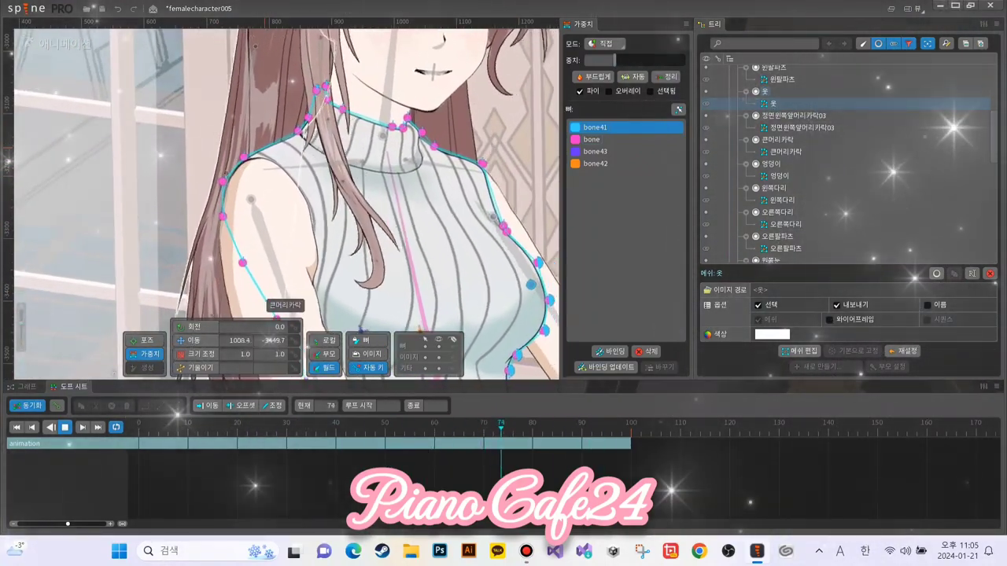
{"action": "left_click", "coordinate": [246, 157]}
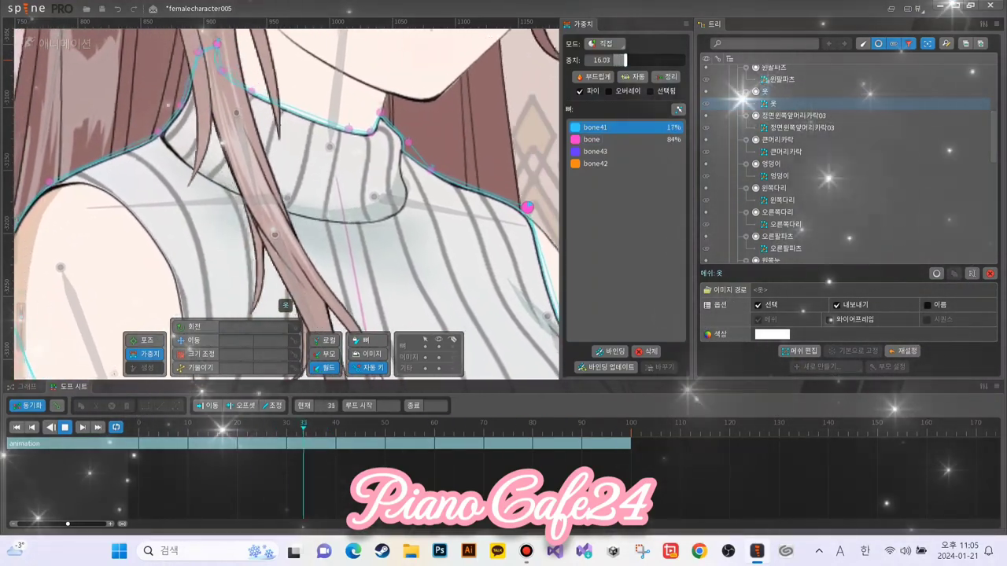
{"action": "scroll", "coordinate": [437, 269], "scroll_direction": "down", "scroll_amount": 4}
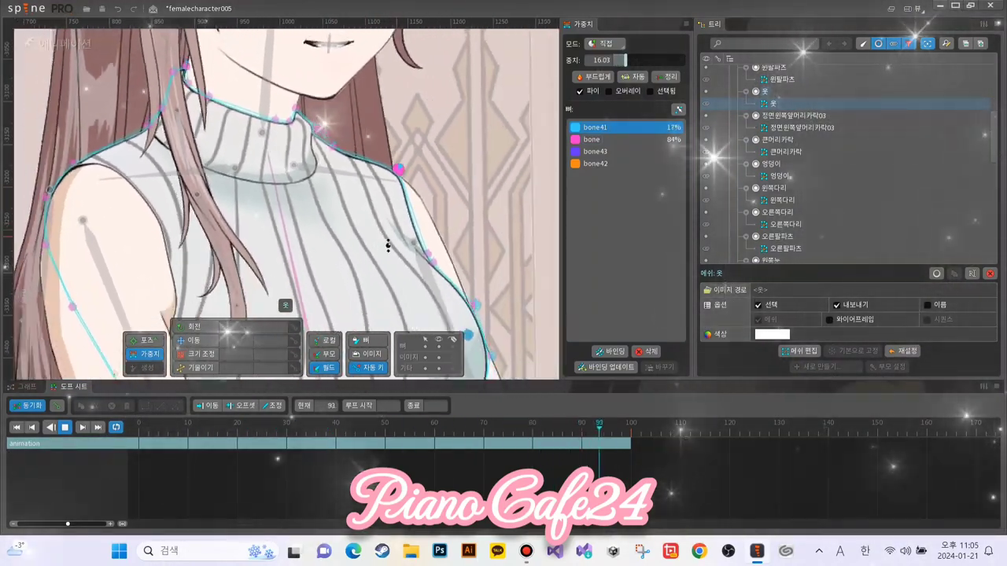
{"action": "left_click_drag", "start_coordinate": [335, 214], "coordinate": [385, 240]}
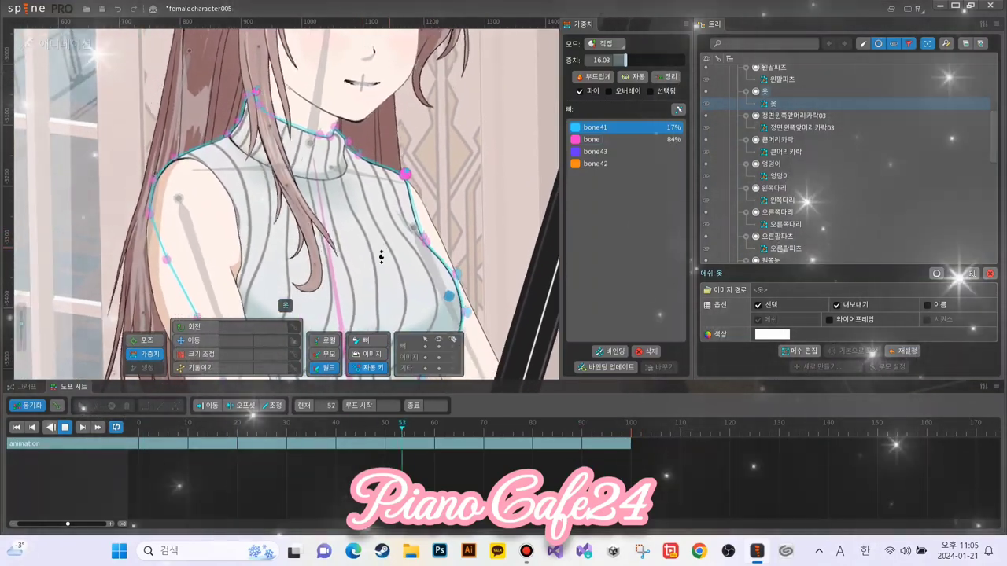
Select the right arm mesh (오른팔파츠) and set its outer upper-arm vertex's bone33 weight to 5.34
{"action": "scroll", "coordinate": [391, 254], "scroll_direction": "up", "scroll_amount": 4}
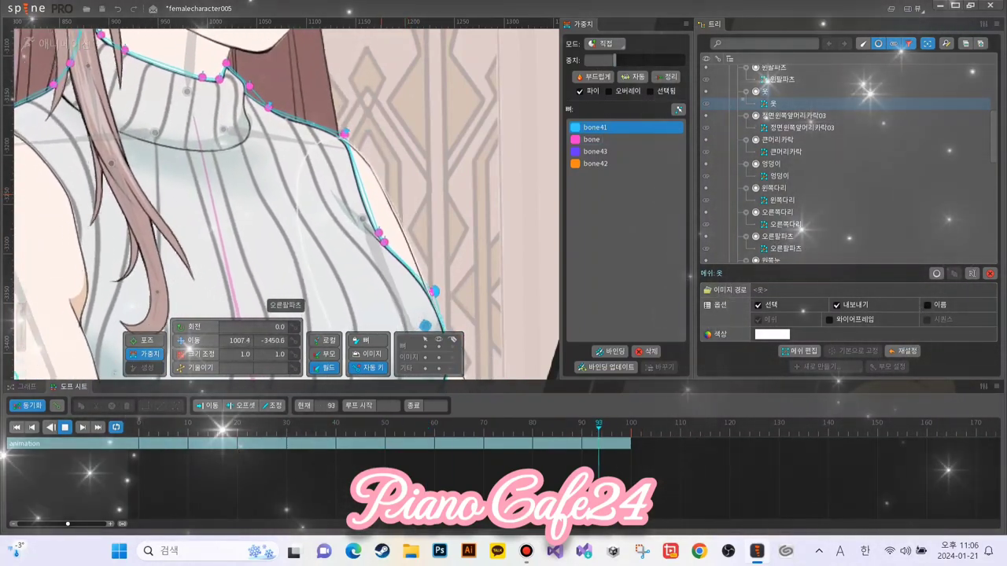
{"action": "left_click", "coordinate": [407, 203]}
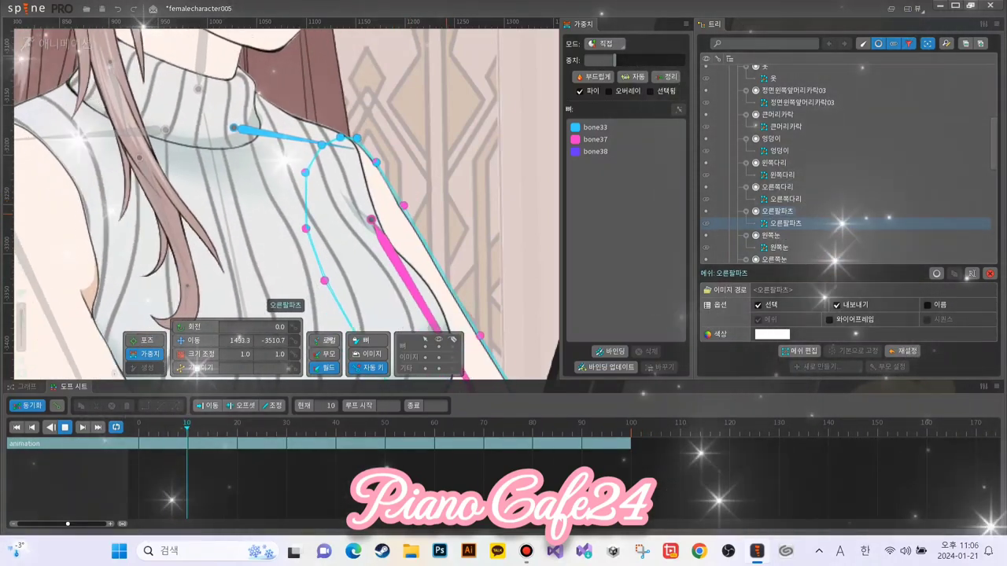
{"action": "left_click", "coordinate": [596, 128]}
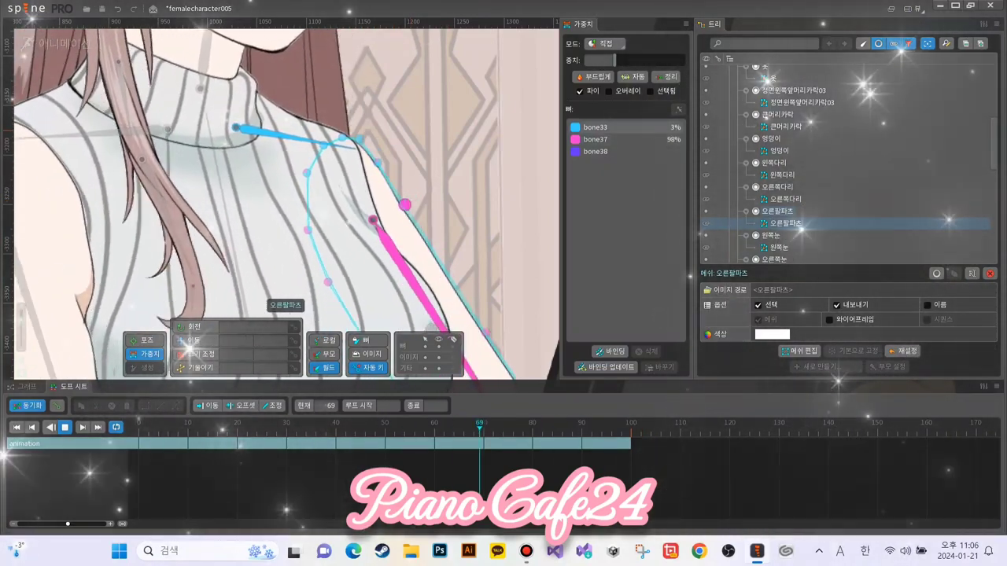
{"action": "left_click_drag", "start_coordinate": [616, 61], "coordinate": [624, 61]}
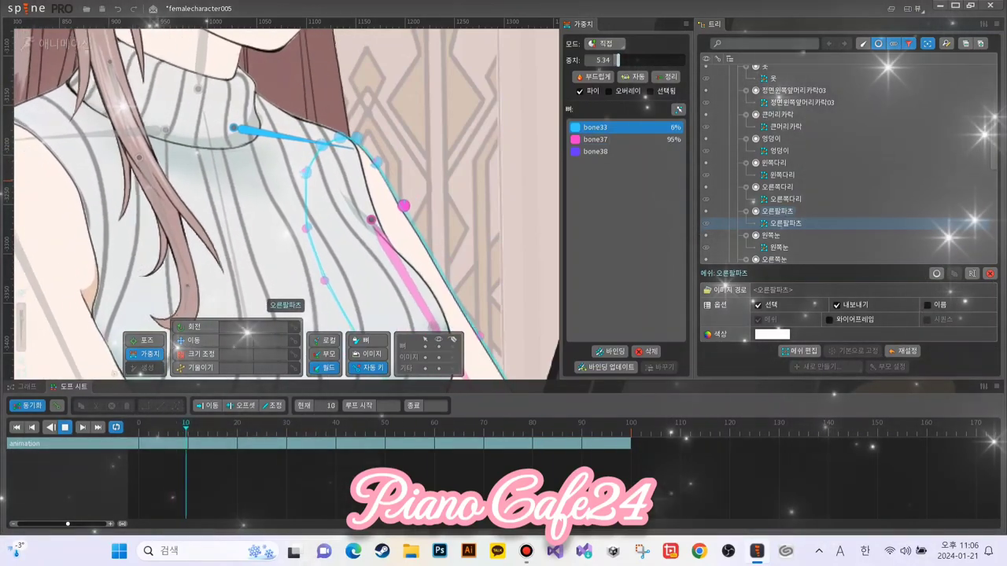
Select the left arm mesh (왼팔파츠) and set bone34 weight to 100 on the two vertices along its upper inner edge
{"action": "scroll", "coordinate": [413, 135], "scroll_direction": "down", "scroll_amount": 3}
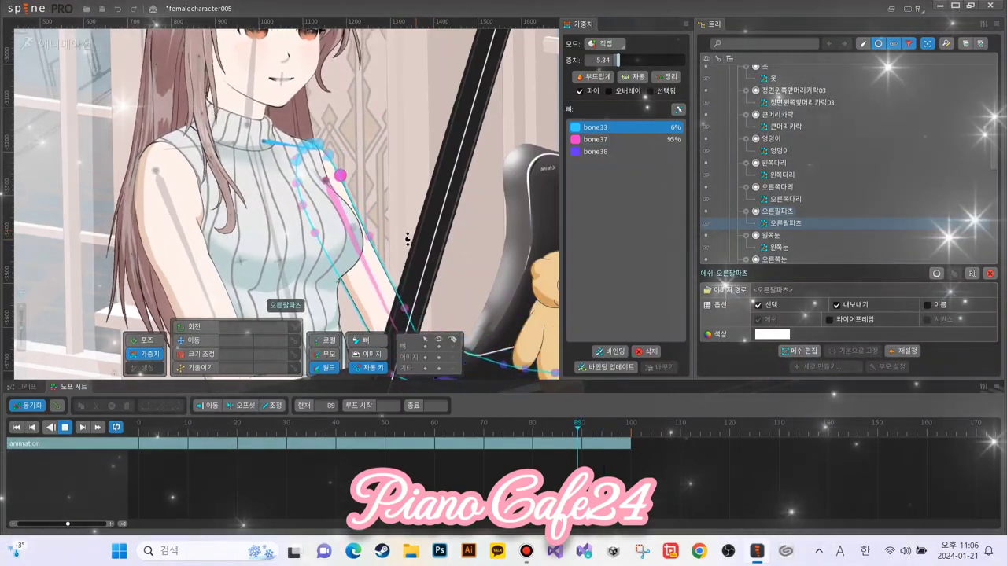
{"action": "scroll", "coordinate": [265, 270], "scroll_direction": "up", "scroll_amount": 5}
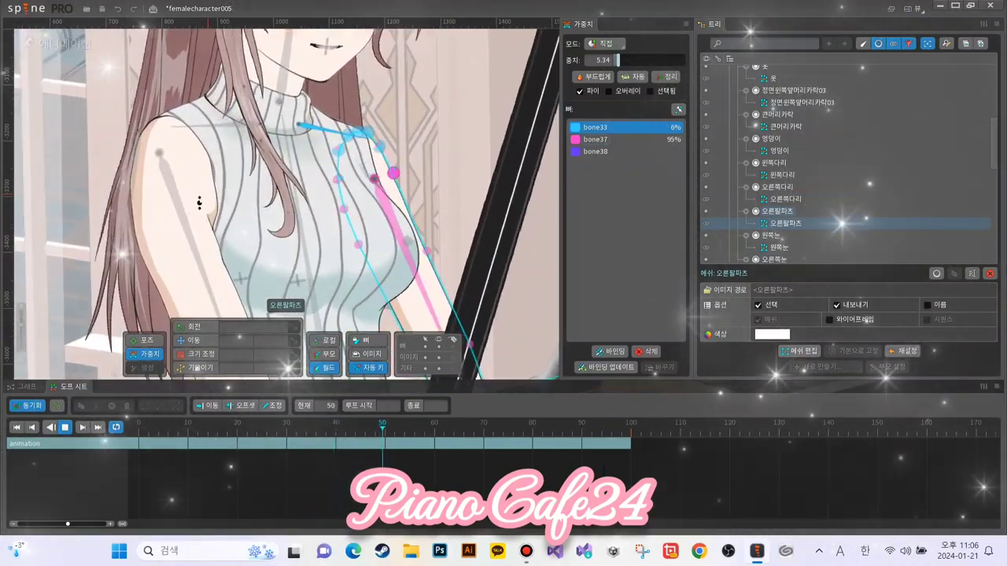
{"action": "scroll", "coordinate": [236, 218], "scroll_direction": "down", "scroll_amount": 3}
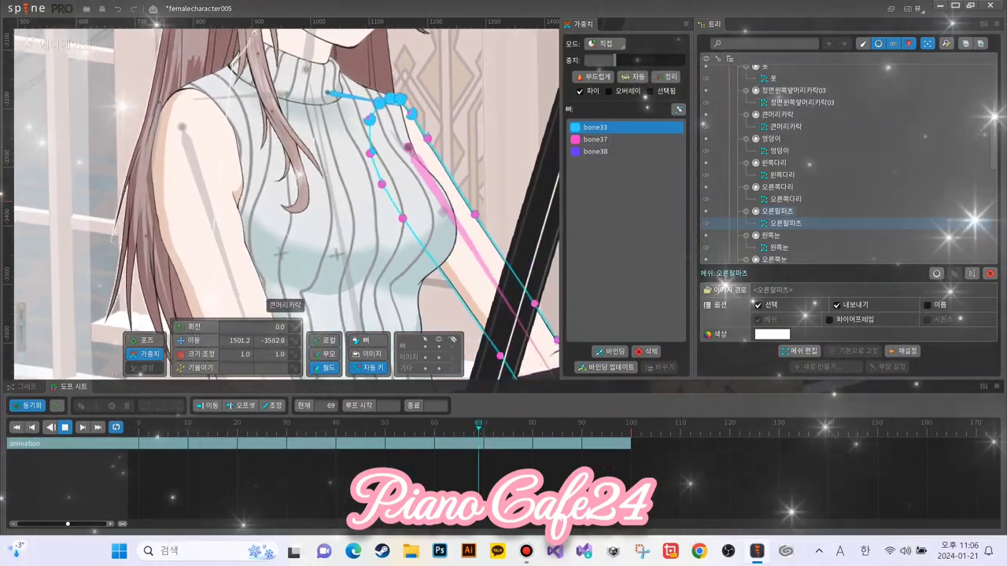
{"action": "left_click", "coordinate": [159, 212]}
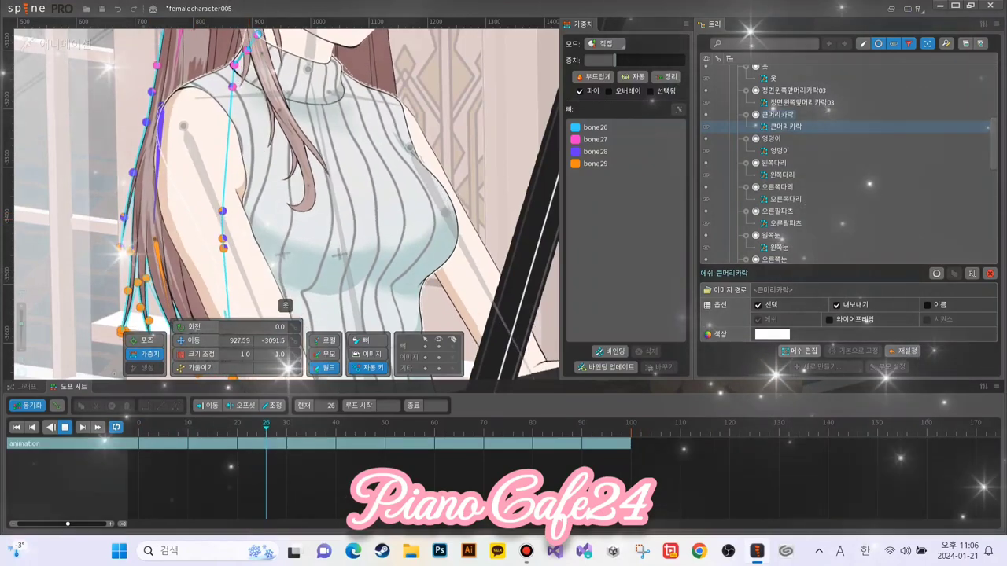
{"action": "left_click", "coordinate": [222, 227]}
{"action": "scroll", "coordinate": [182, 221], "scroll_direction": "up", "scroll_amount": 1}
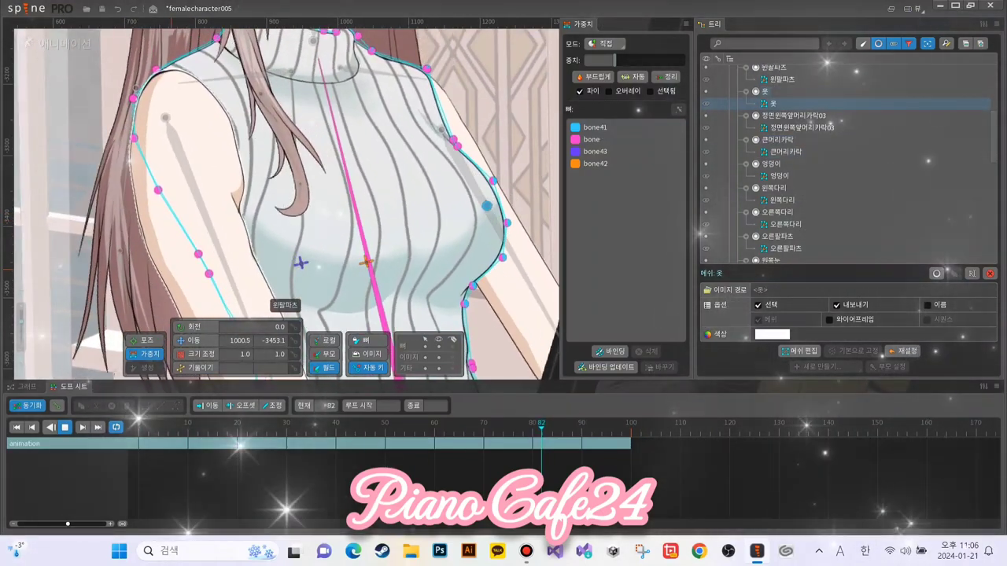
{"action": "left_click", "coordinate": [284, 314]}
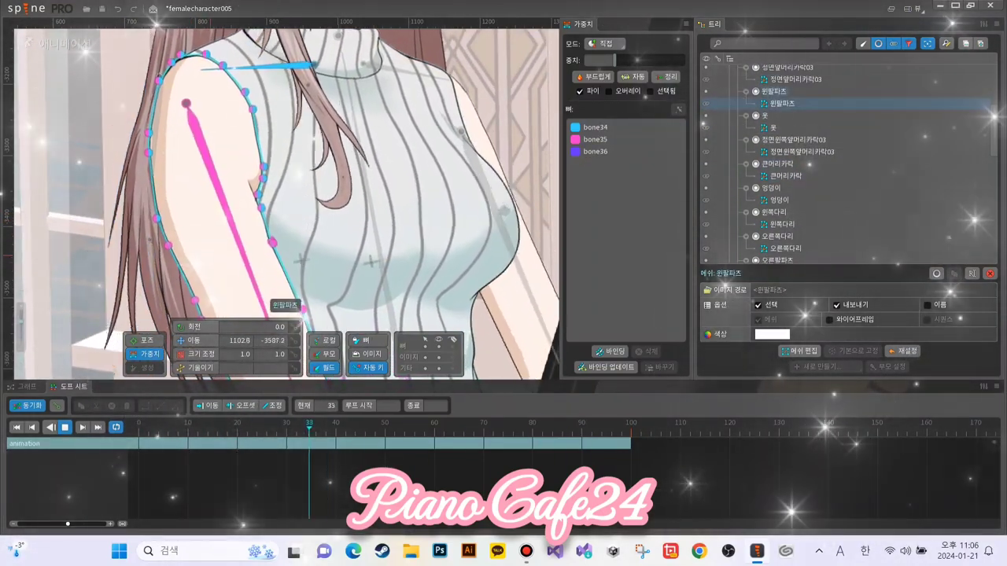
{"action": "scroll", "coordinate": [285, 315], "scroll_direction": "up", "scroll_amount": 2}
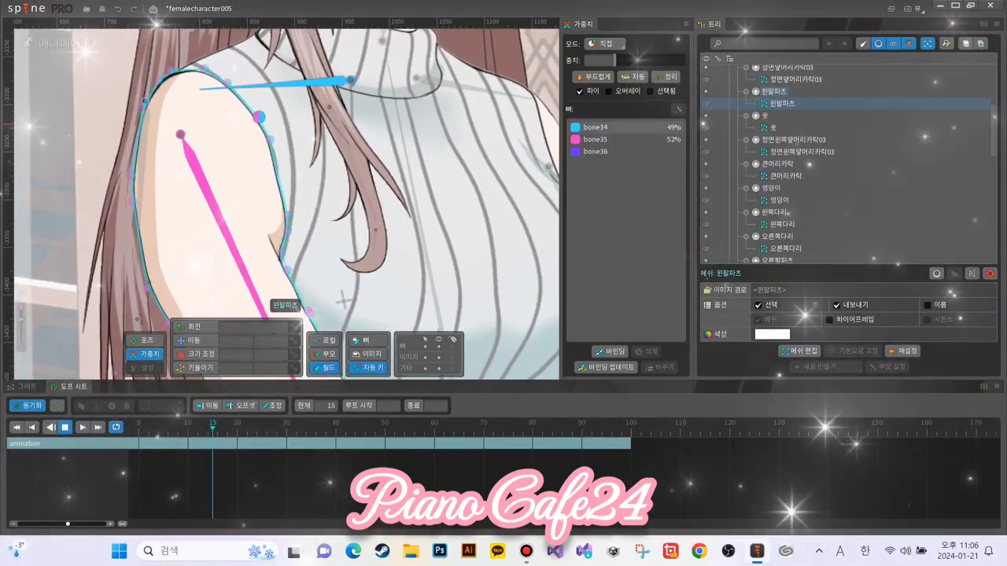
{"action": "left_click", "coordinate": [596, 127]}
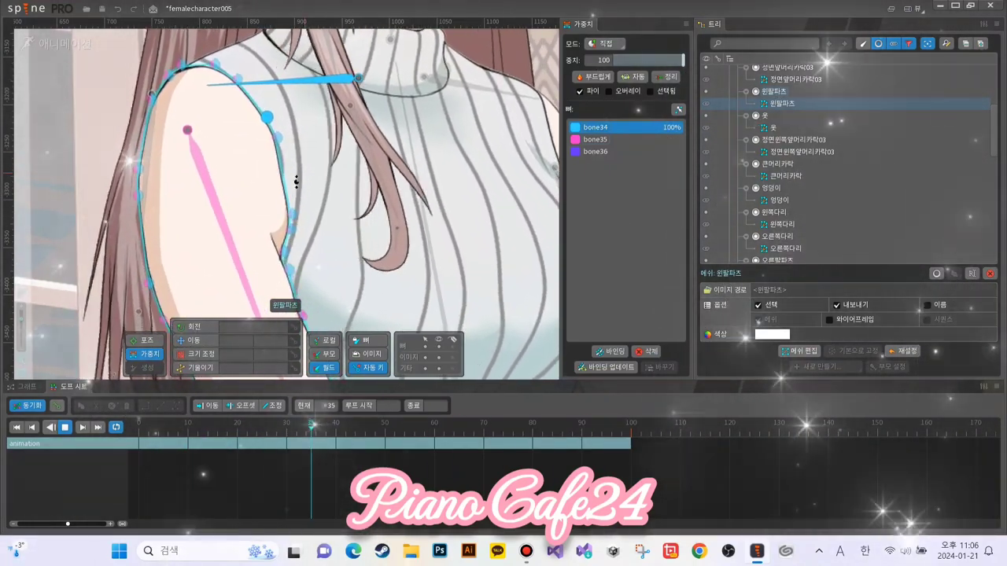
{"action": "left_click", "coordinate": [278, 139]}
{"action": "left_click_drag", "start_coordinate": [647, 61], "coordinate": [700, 63]}
Set bone34 weight to 100 on the two inner-edge vertices just above the left armpit crease
{"action": "left_click", "coordinate": [288, 219]}
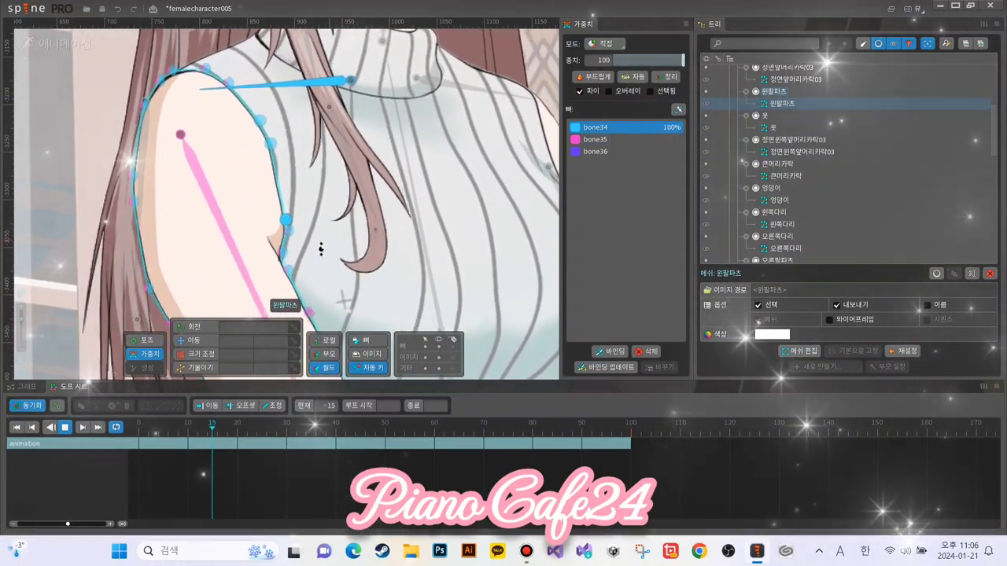
{"action": "left_click", "coordinate": [292, 230]}
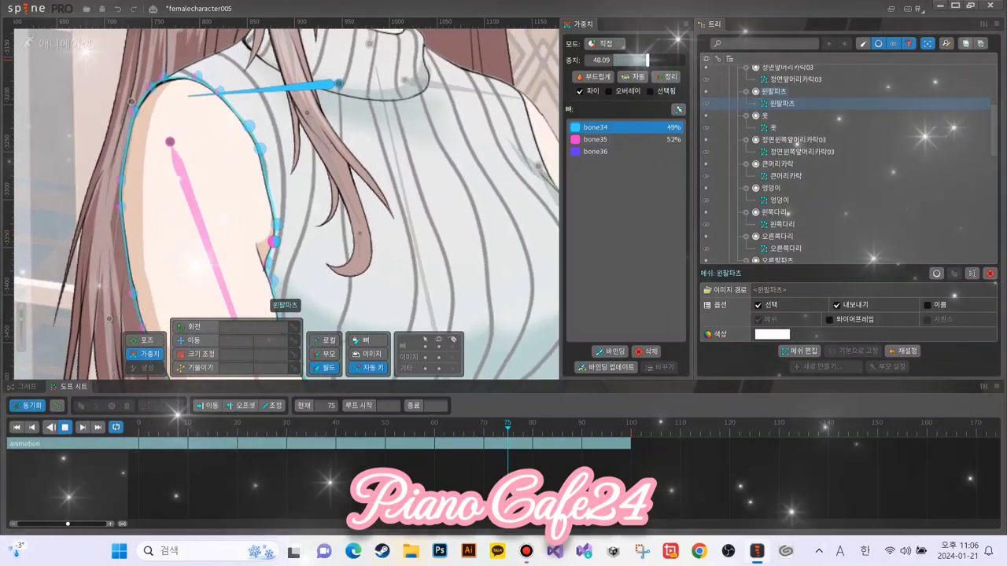
{"action": "left_click_drag", "start_coordinate": [648, 60], "coordinate": [696, 62]}
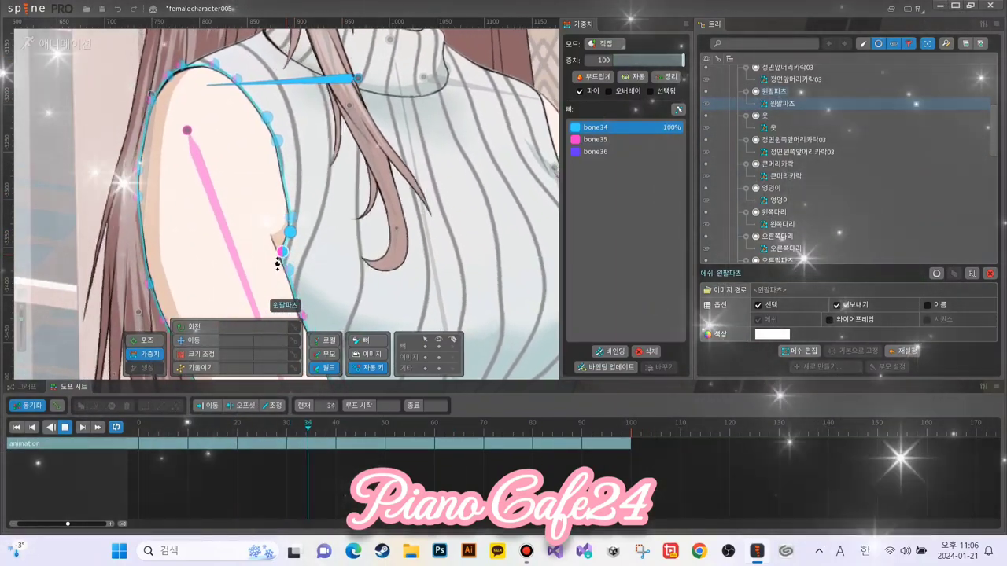
Set the armpit crease vertex's bone35 weight to 45.8 and the outer upper-arm vertex's bone34 weight to 15.27
{"action": "left_click", "coordinate": [280, 261]}
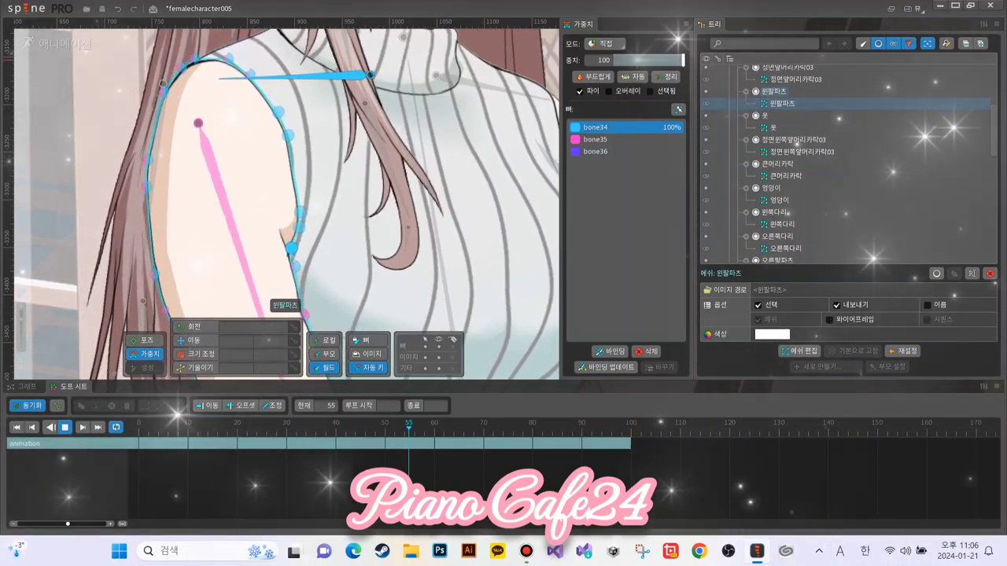
{"action": "left_click_drag", "start_coordinate": [682, 61], "coordinate": [644, 61]}
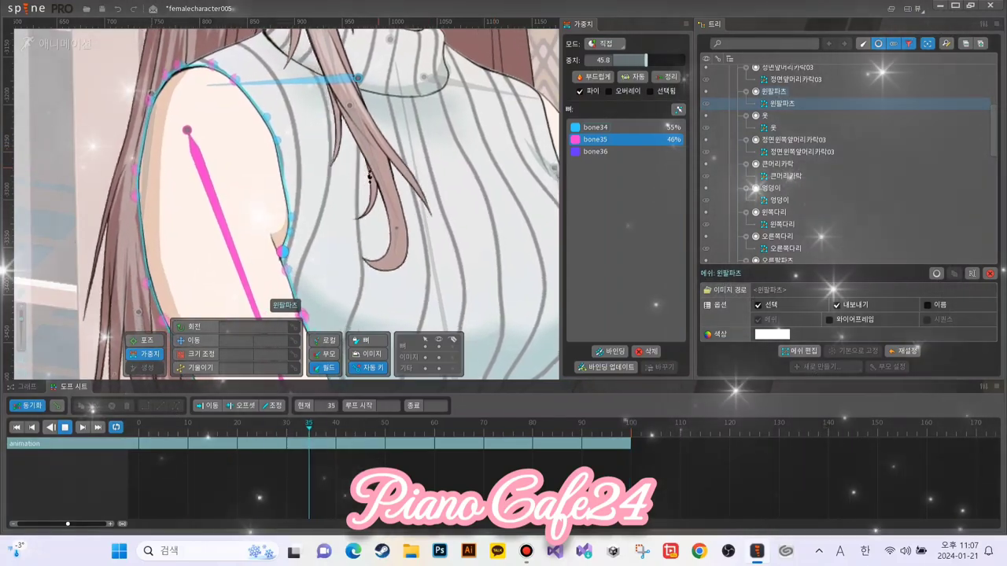
{"action": "scroll", "coordinate": [370, 176], "scroll_direction": "down", "scroll_amount": 6}
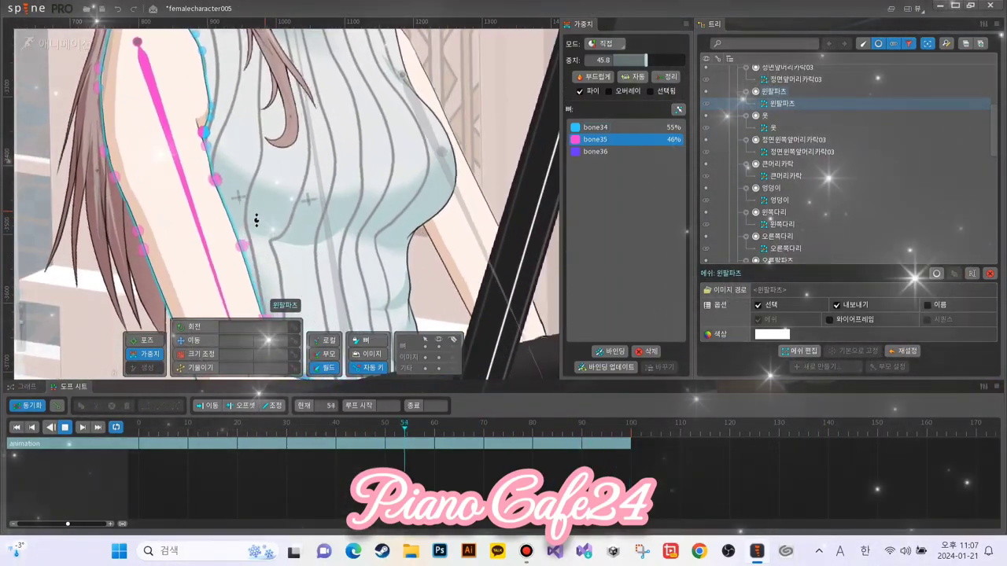
{"action": "scroll", "coordinate": [255, 221], "scroll_direction": "down", "scroll_amount": 2}
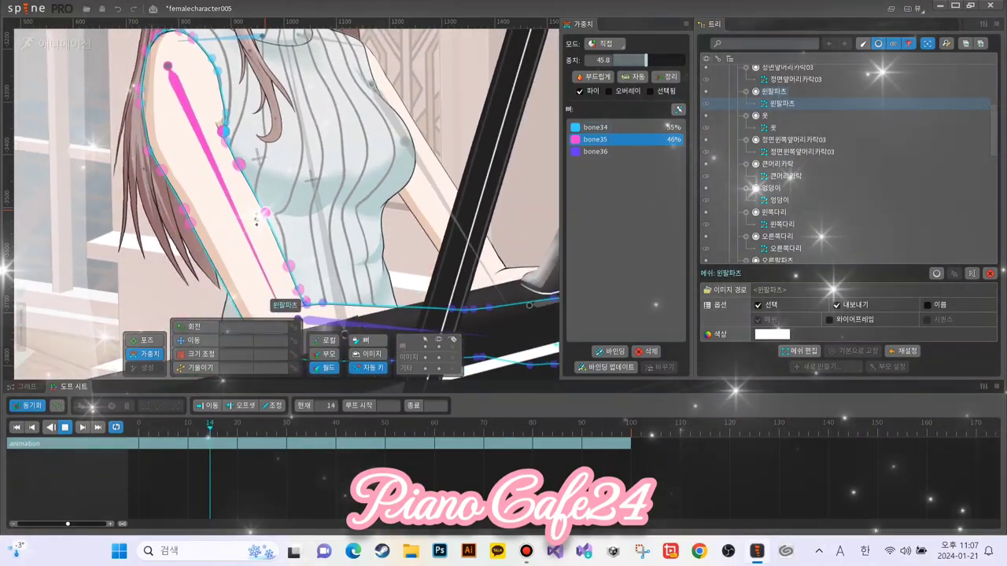
{"action": "scroll", "coordinate": [129, 157], "scroll_direction": "up", "scroll_amount": 2}
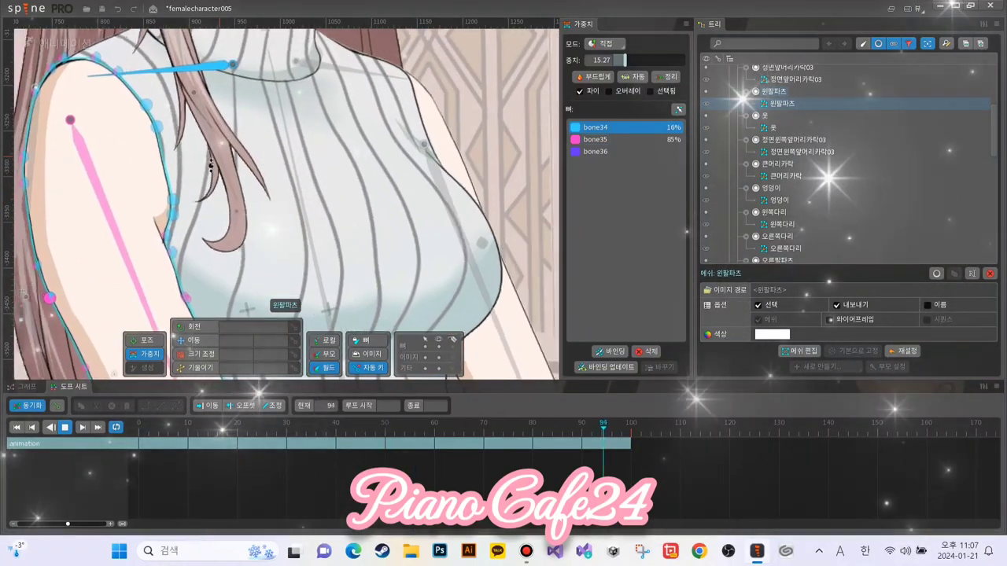
Select the tip vertices of the left front hair mesh (왼쪽앞머리카락03) and raise their bone20 weight to about 55%
{"action": "left_click", "coordinate": [773, 128]}
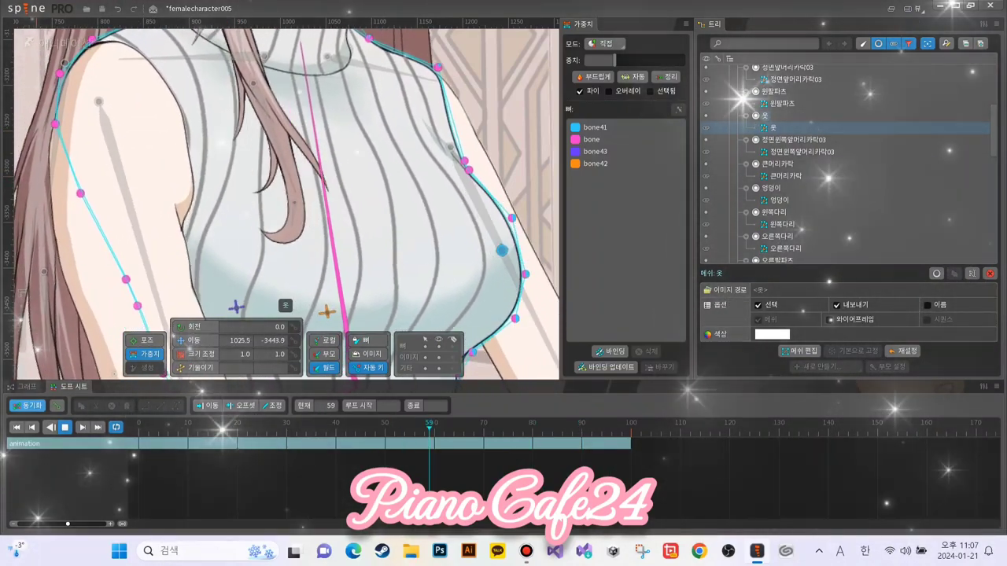
{"action": "key", "text": "space"}
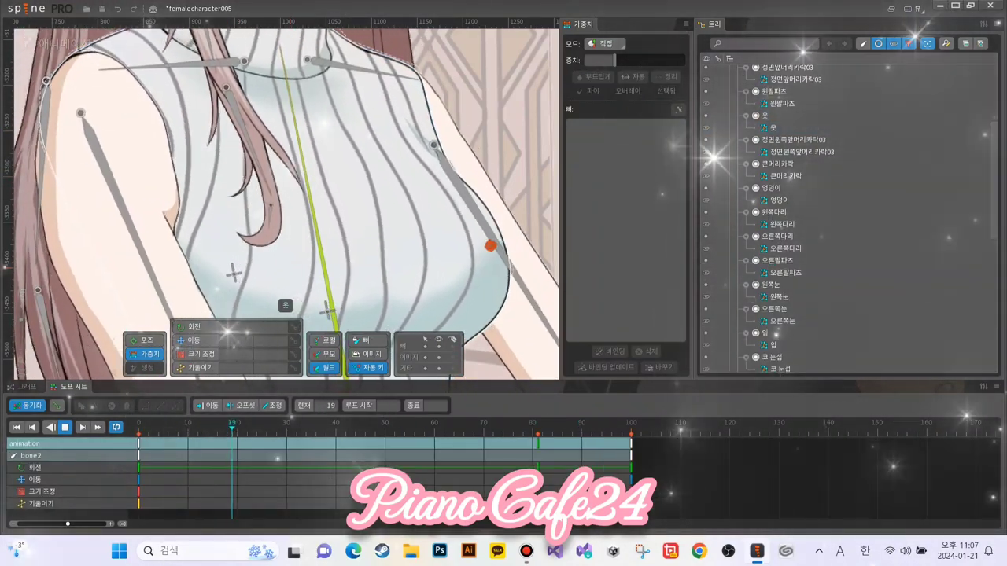
{"action": "left_click", "coordinate": [265, 150]}
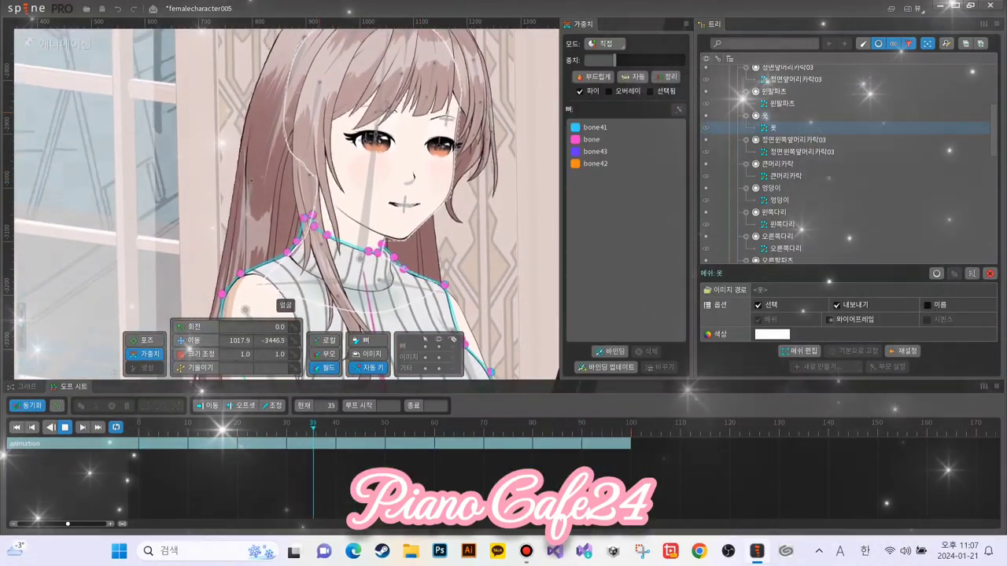
{"action": "left_click", "coordinate": [332, 254]}
{"action": "scroll", "coordinate": [382, 260], "scroll_direction": "up", "scroll_amount": 1}
{"action": "left_click_drag", "start_coordinate": [385, 260], "coordinate": [436, 116]}
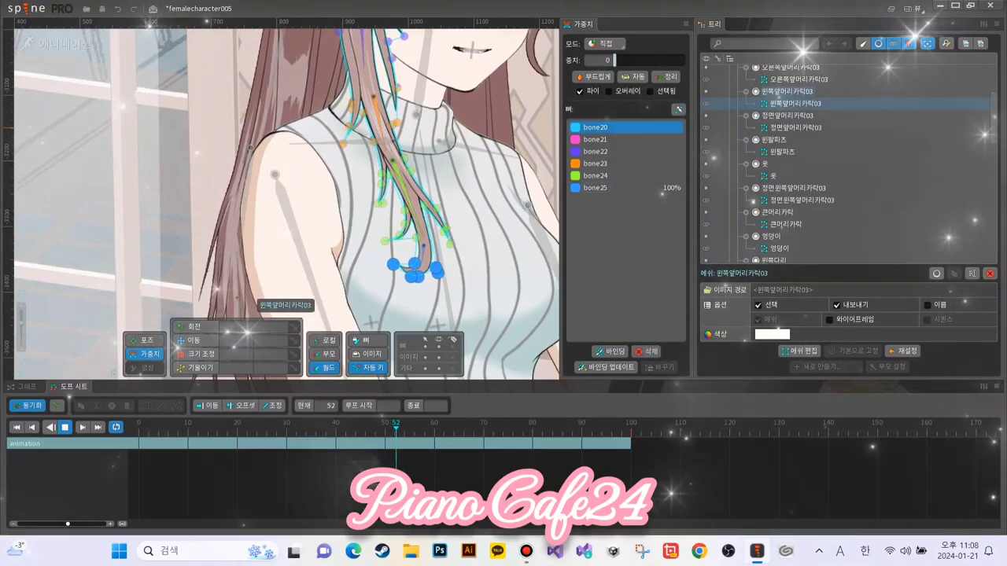
{"action": "left_click", "coordinate": [667, 126]}
{"action": "mouse_move", "coordinate": [614, 60]}
{"action": "left_mouse_down"}
{"action": "mouse_move", "coordinate": [652, 60]}
{"action": "mouse_move", "coordinate": [631, 60]}
{"action": "left_mouse_up"}
Set the hair tip vertices' bone21 weight to 0 and bone22 weight to 4.58, and adjust their bone23 weight slightly
{"action": "left_click", "coordinate": [641, 140]}
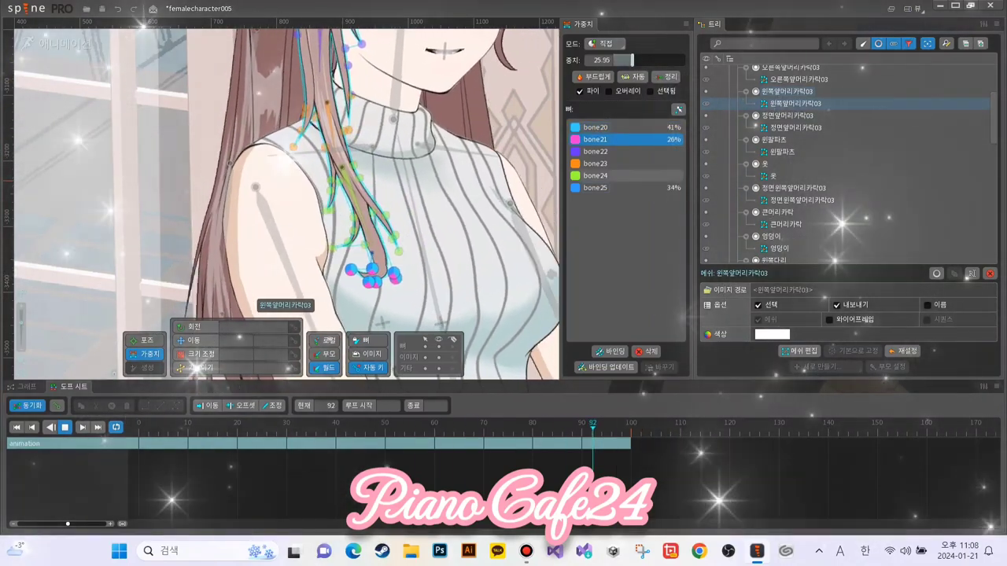
{"action": "left_click_drag", "start_coordinate": [632, 60], "coordinate": [614, 60]}
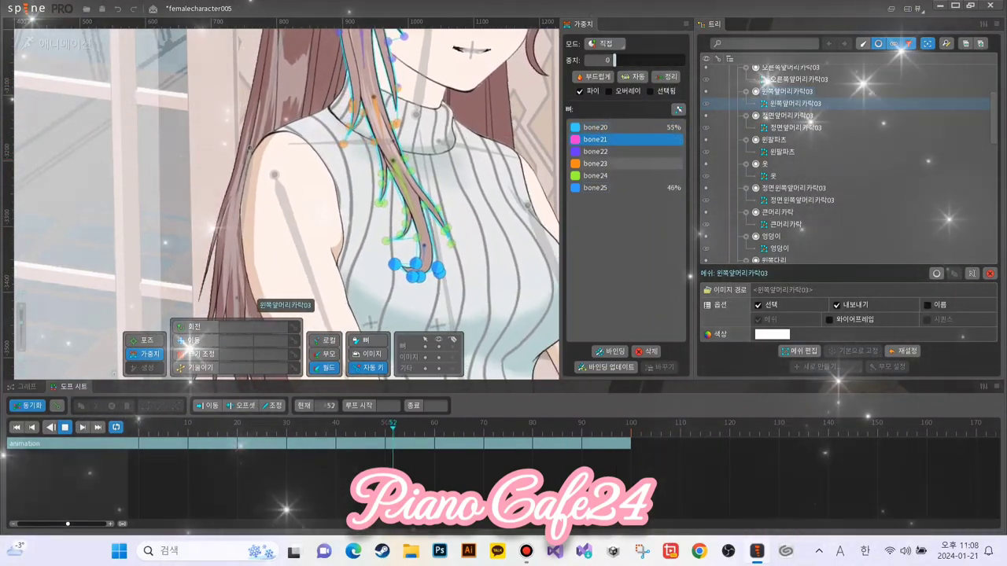
{"action": "left_click", "coordinate": [621, 152]}
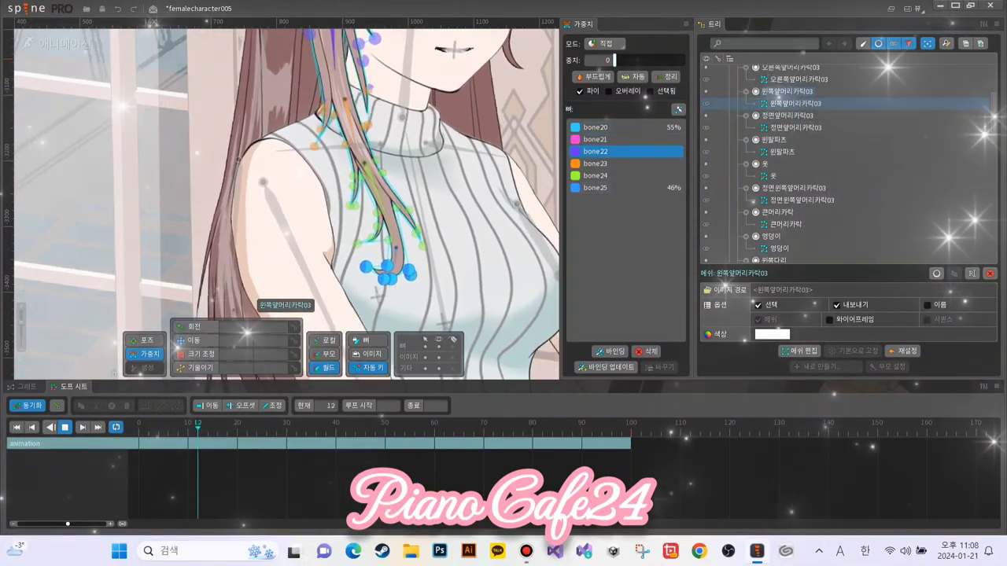
{"action": "left_click_drag", "start_coordinate": [615, 60], "coordinate": [619, 60]}
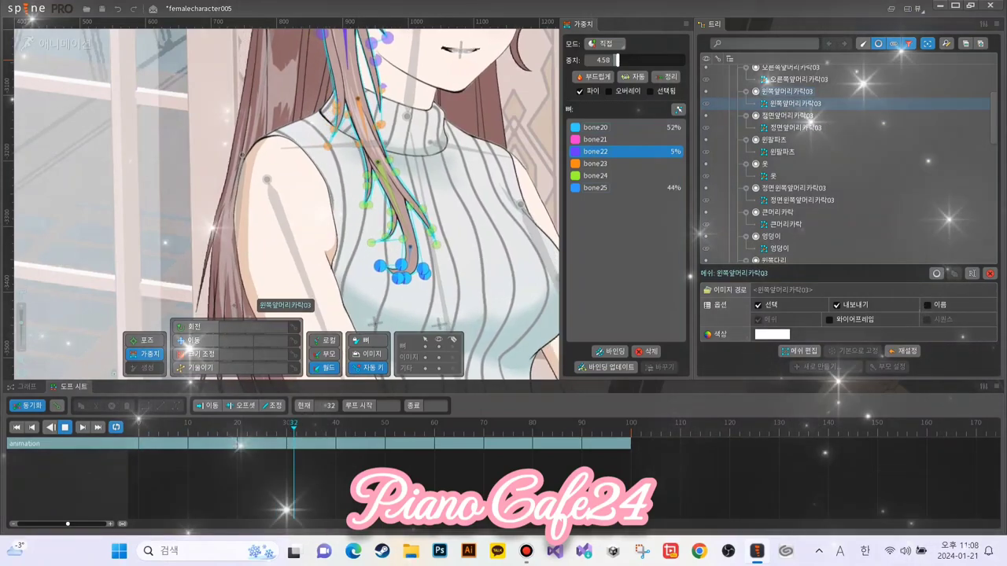
{"action": "left_click", "coordinate": [621, 164]}
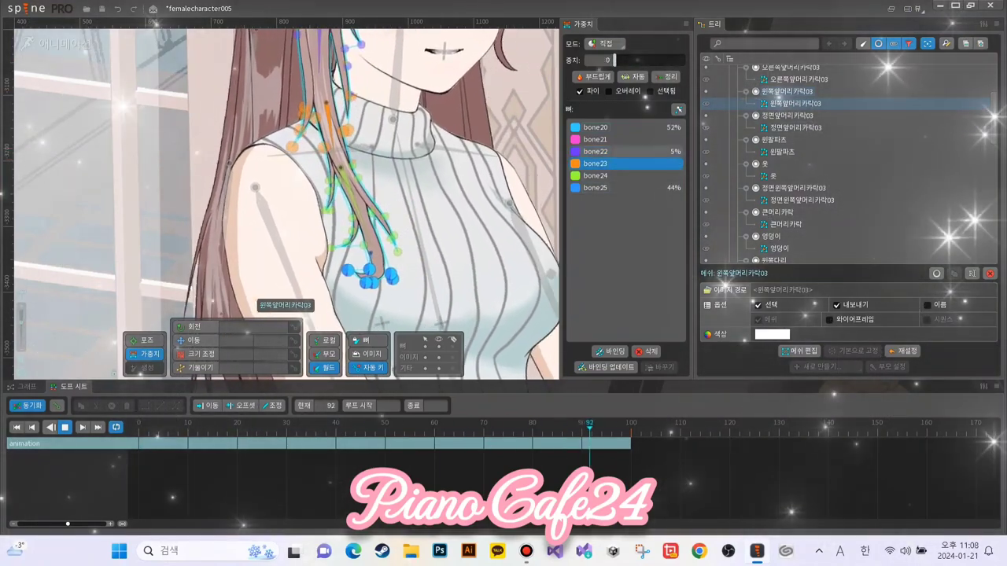
{"action": "left_click_drag", "start_coordinate": [614, 60], "coordinate": [616, 61]}
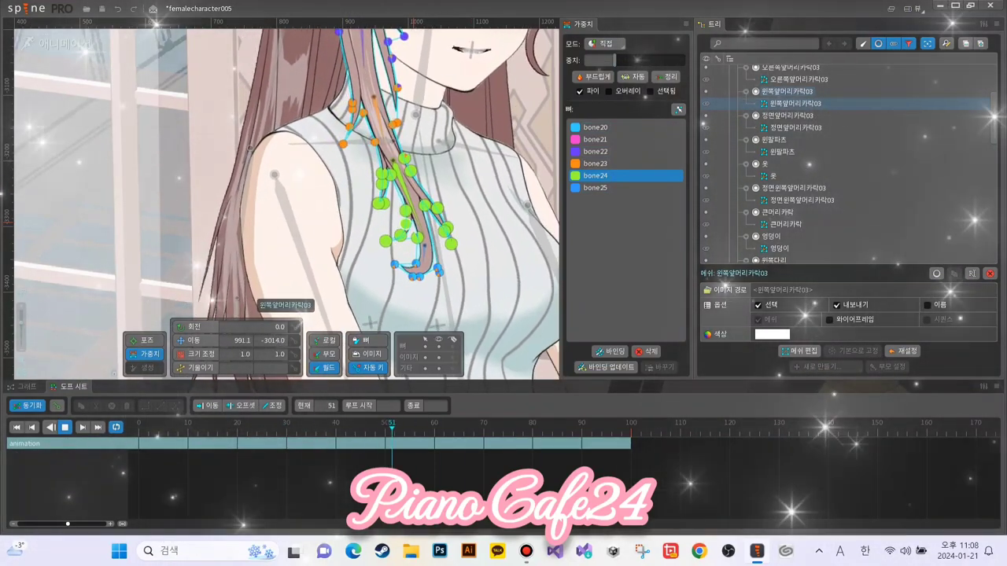
Reselect the left front hair mesh (왼쪽앞머리카락03) and set bone20 weight to 15.27 on the vertices above its tip
{"action": "left_click", "coordinate": [431, 233]}
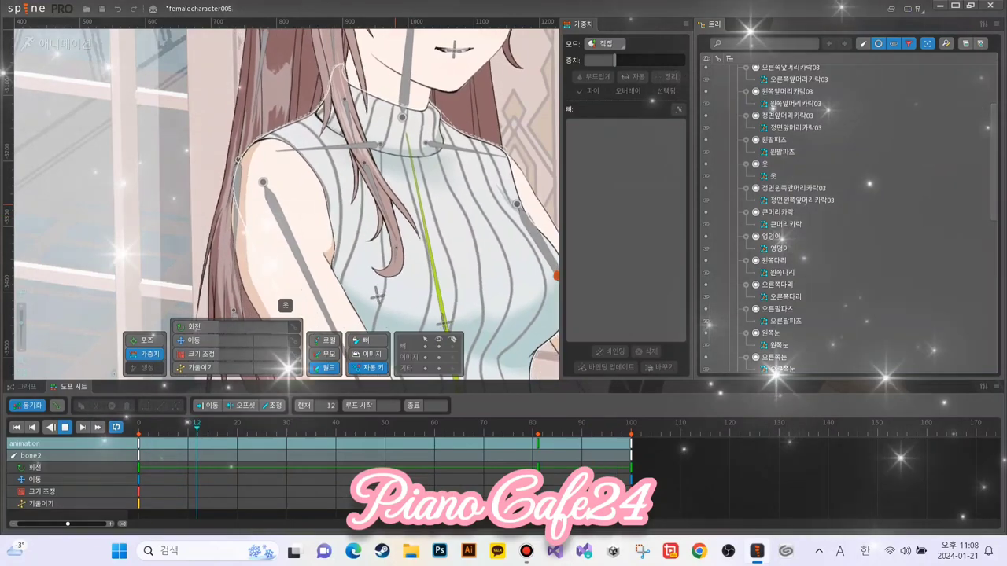
{"action": "scroll", "coordinate": [285, 303], "scroll_direction": "down", "scroll_amount": 3}
{"action": "left_click_drag", "start_coordinate": [390, 159], "coordinate": [441, 223]}
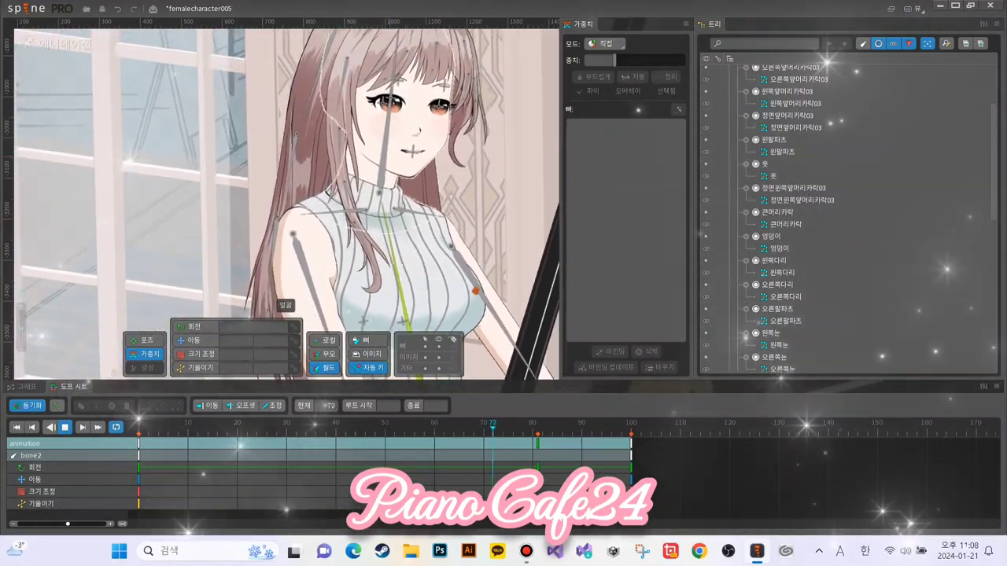
{"action": "left_click", "coordinate": [357, 237]}
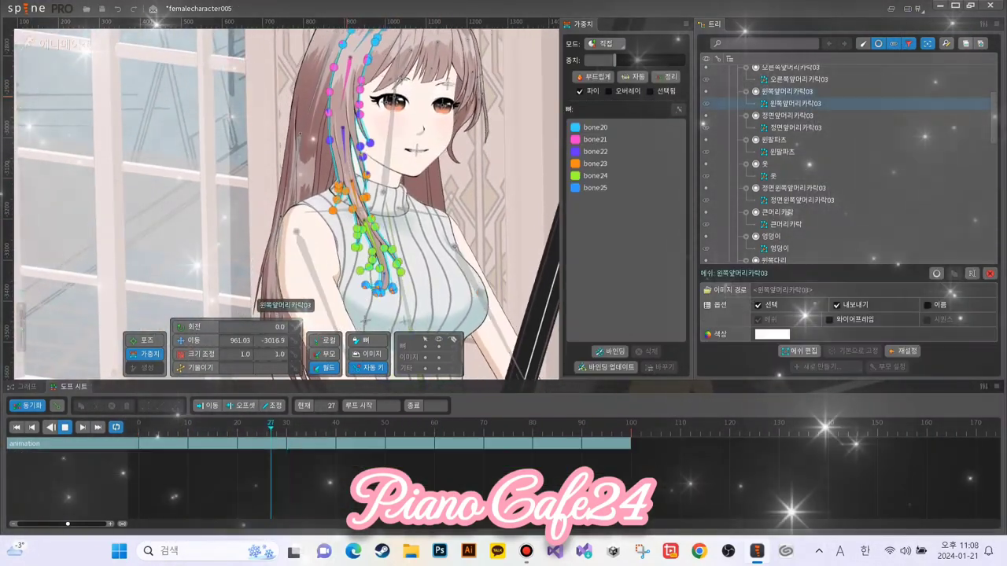
{"action": "scroll", "coordinate": [358, 237], "scroll_direction": "up", "scroll_amount": 3}
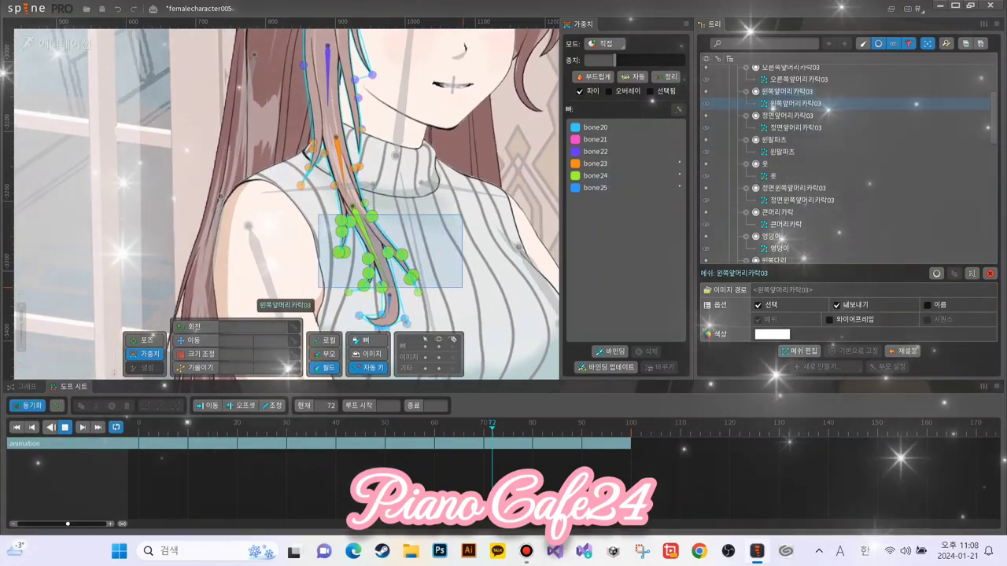
{"action": "left_click", "coordinate": [595, 126]}
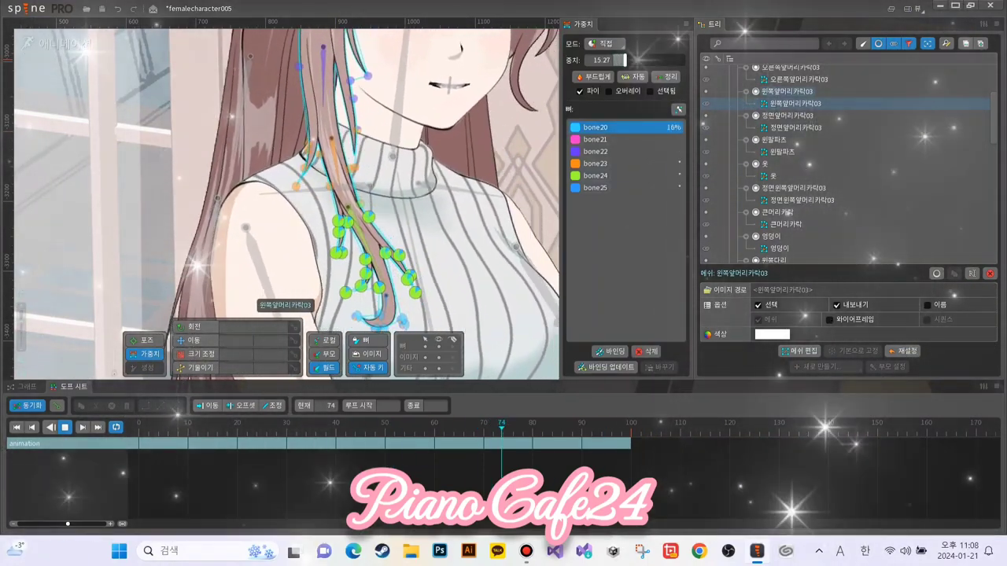
Set the selected hair vertices' bone21 weight to 8.4 and bone22 weight to 9.16
{"action": "left_click", "coordinate": [596, 139]}
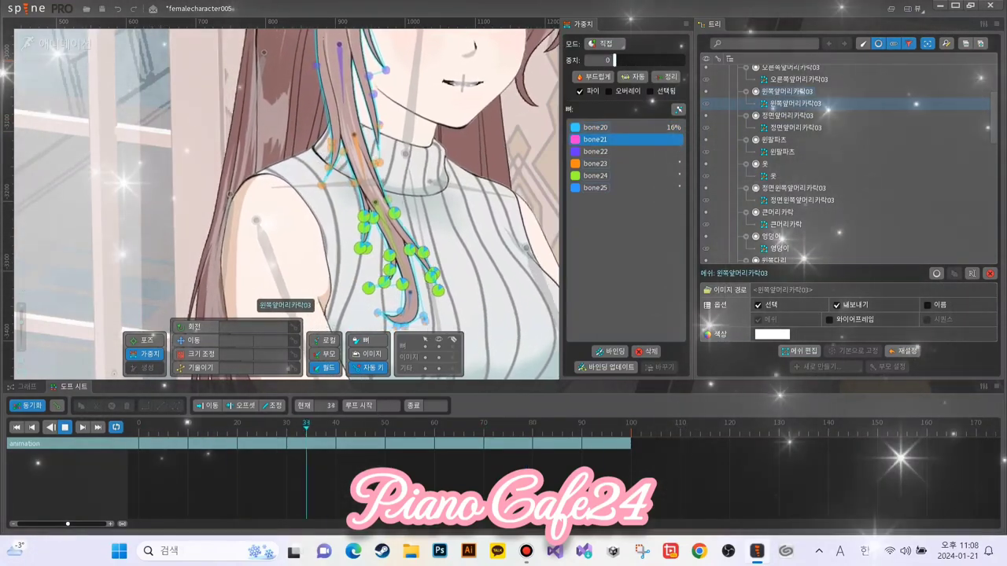
{"action": "left_click_drag", "start_coordinate": [615, 60], "coordinate": [620, 61]}
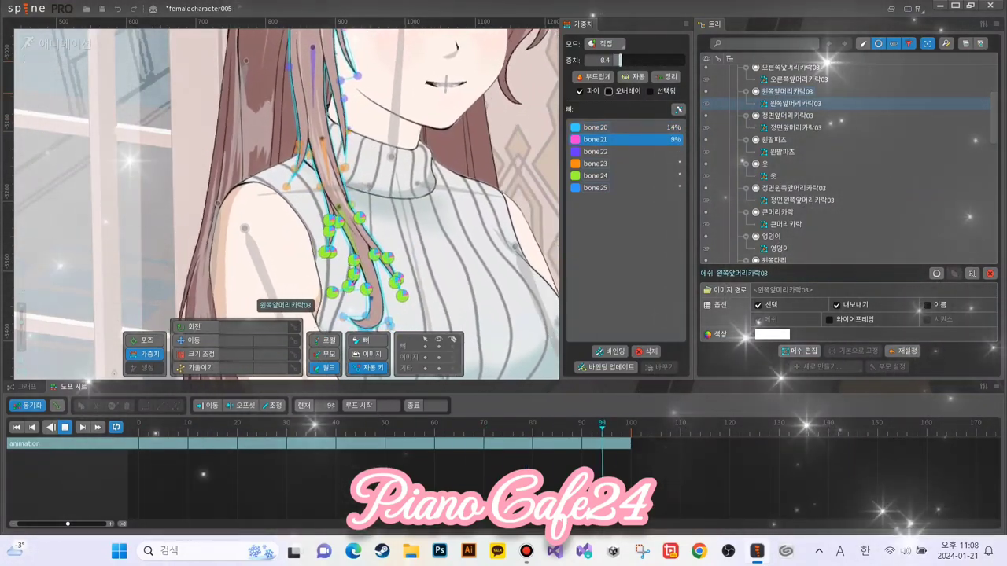
{"action": "left_click", "coordinate": [596, 151]}
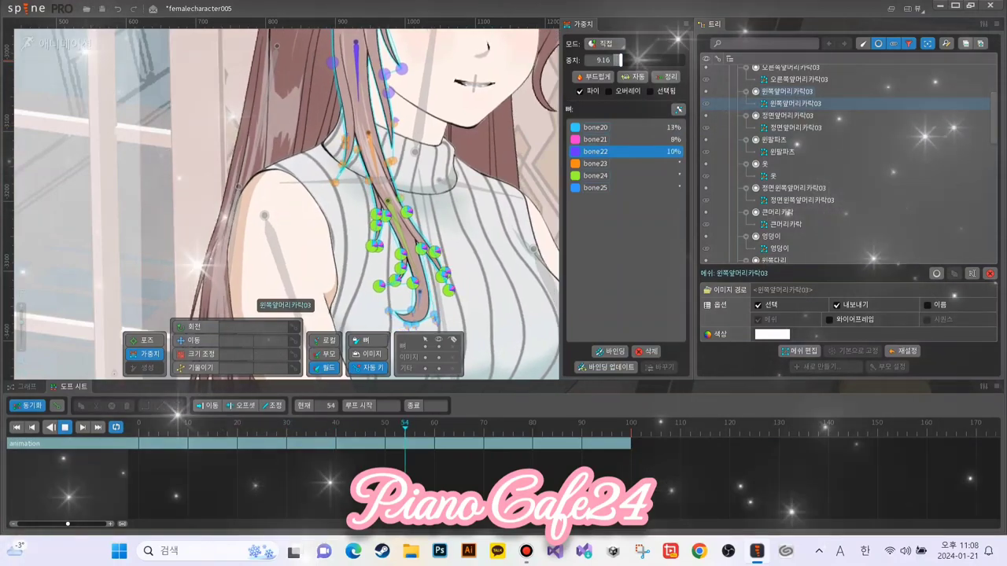
{"action": "left_click_drag", "start_coordinate": [614, 60], "coordinate": [619, 60]}
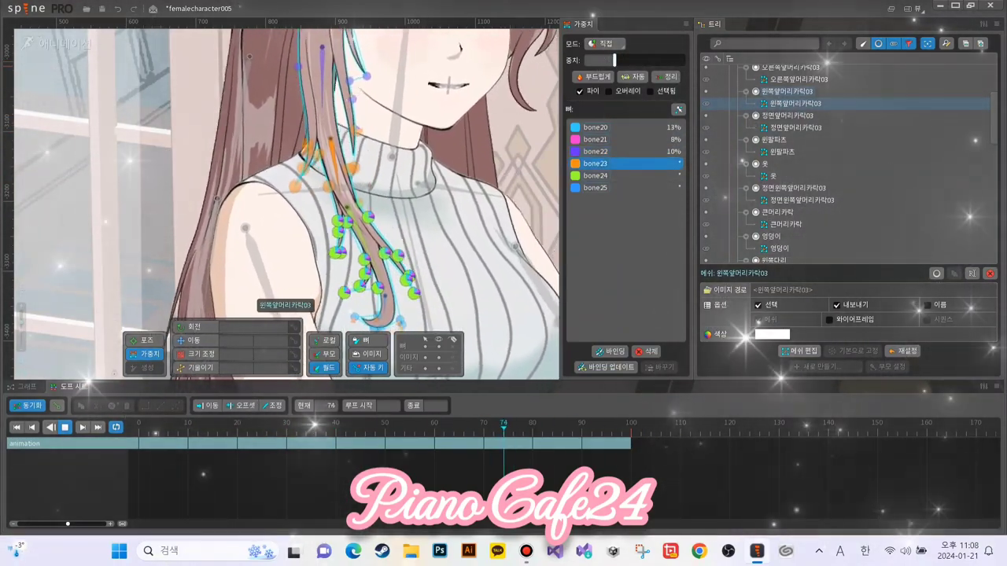
Set the selected hair vertices' bone23 weight to 16.79, bone24 weight to 12.98 and bone25 weight to 6.11
{"action": "left_click_drag", "start_coordinate": [615, 60], "coordinate": [626, 60]}
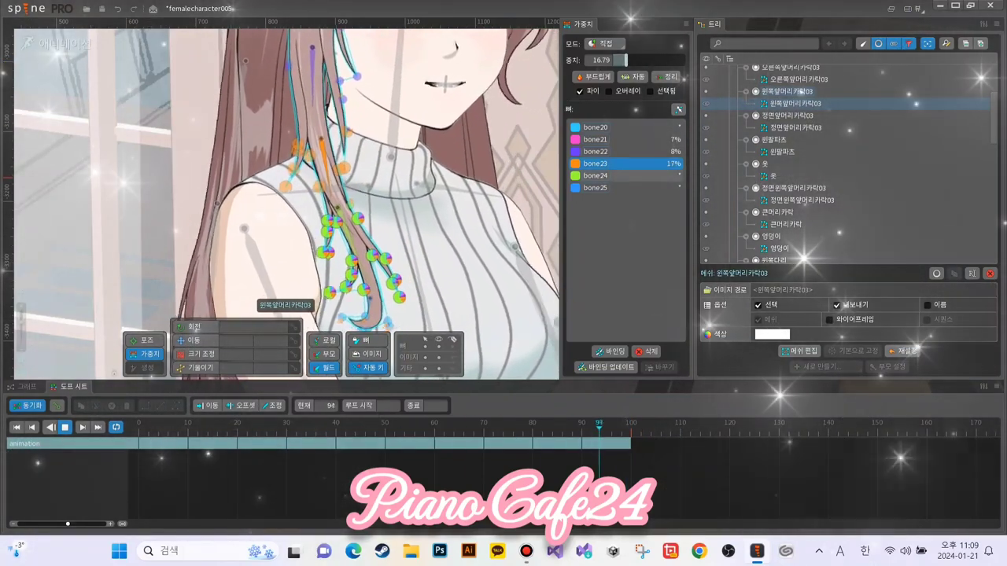
{"action": "left_click", "coordinate": [596, 175]}
{"action": "left_click_drag", "start_coordinate": [614, 59], "coordinate": [622, 60]}
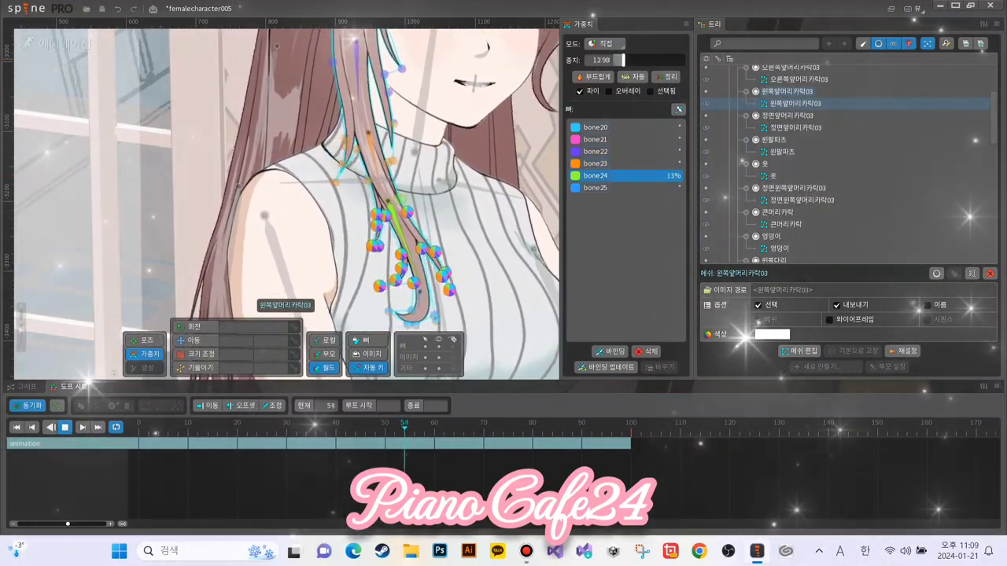
{"action": "left_click", "coordinate": [596, 188]}
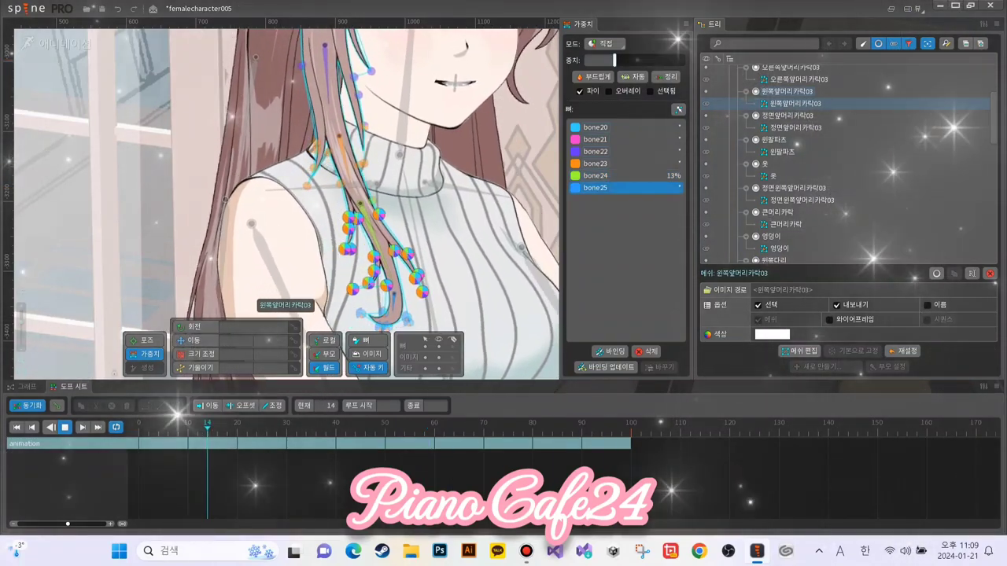
{"action": "left_click_drag", "start_coordinate": [614, 60], "coordinate": [620, 60]}
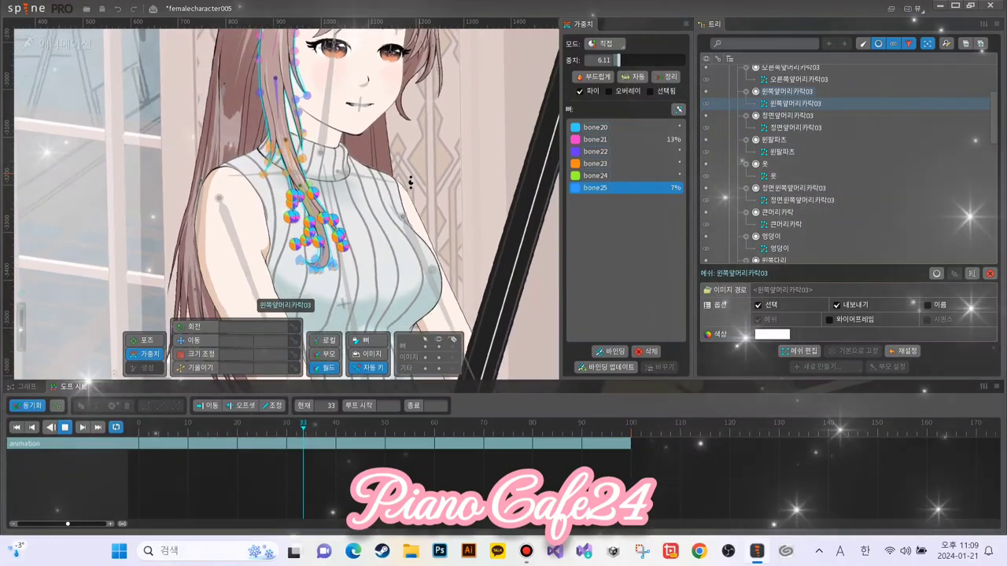
Switch the selection from the left front hair mesh to bone2 and undo the last change
{"action": "double_click", "coordinate": [389, 163]}
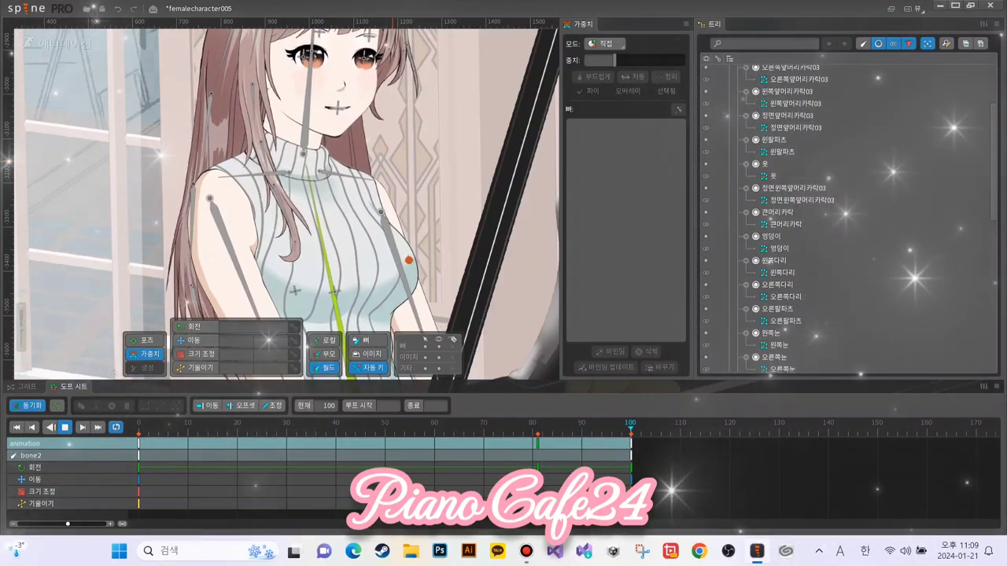
{"action": "scroll", "coordinate": [295, 181], "scroll_direction": "up", "scroll_amount": 3}
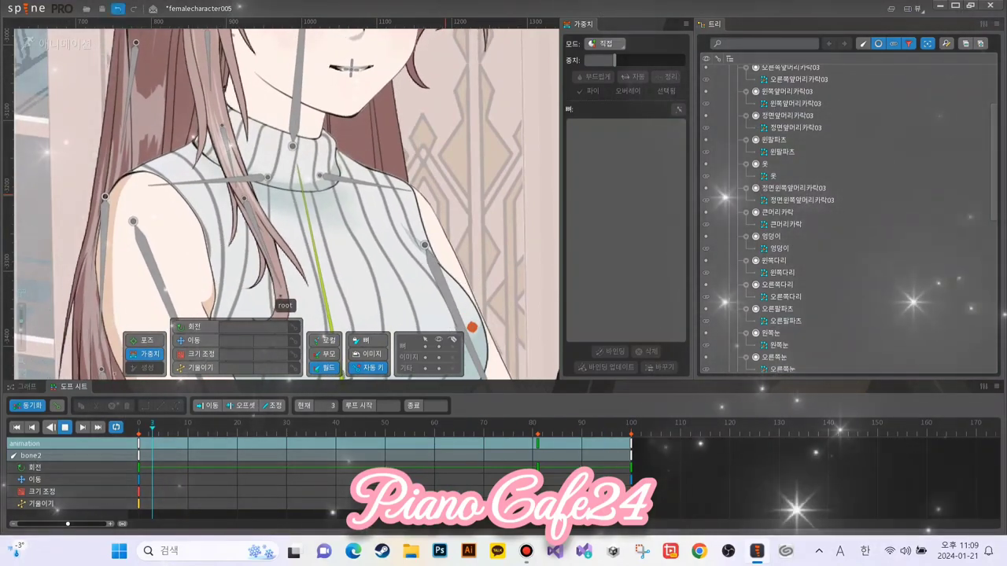
{"action": "key", "text": "ctrl+z"}
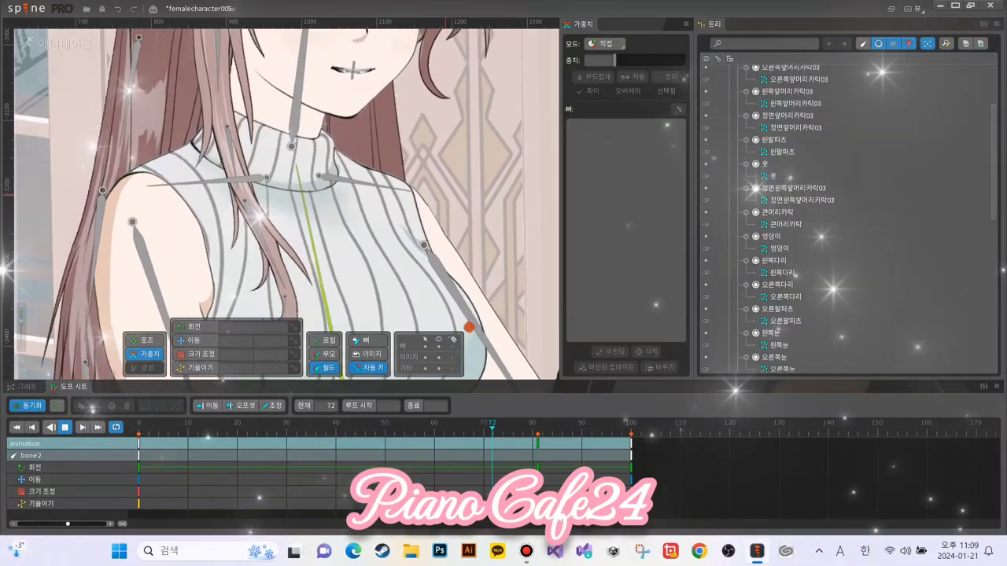
Examine the looping animation on the pianist's hair, clothing and face, and on the sleeping cat on the piano
{"action": "scroll", "coordinate": [446, 158], "scroll_direction": "down", "scroll_amount": 5}
{"action": "left_click_drag", "start_coordinate": [317, 126], "coordinate": [435, 206]}
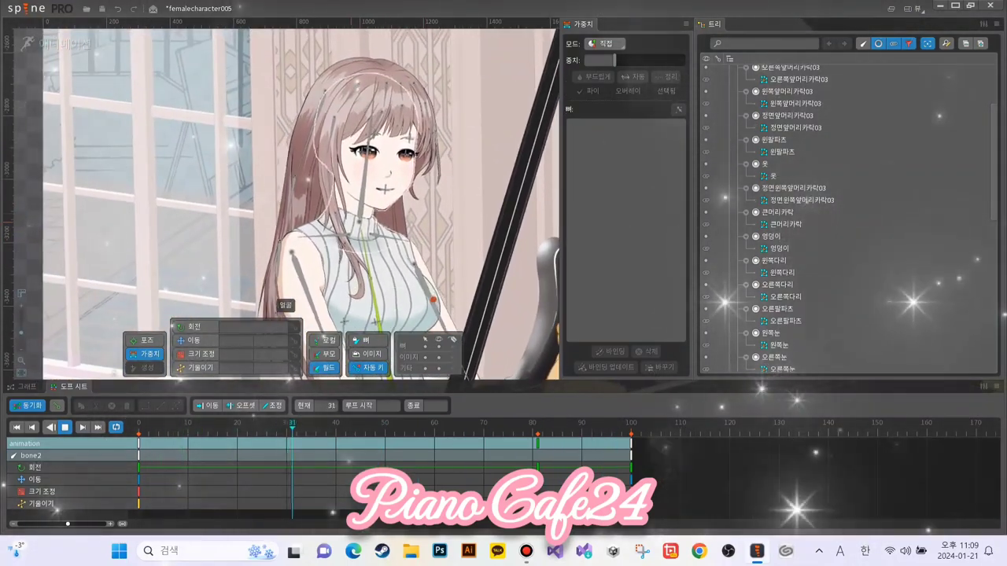
{"action": "scroll", "coordinate": [286, 298], "scroll_direction": "up", "scroll_amount": 5}
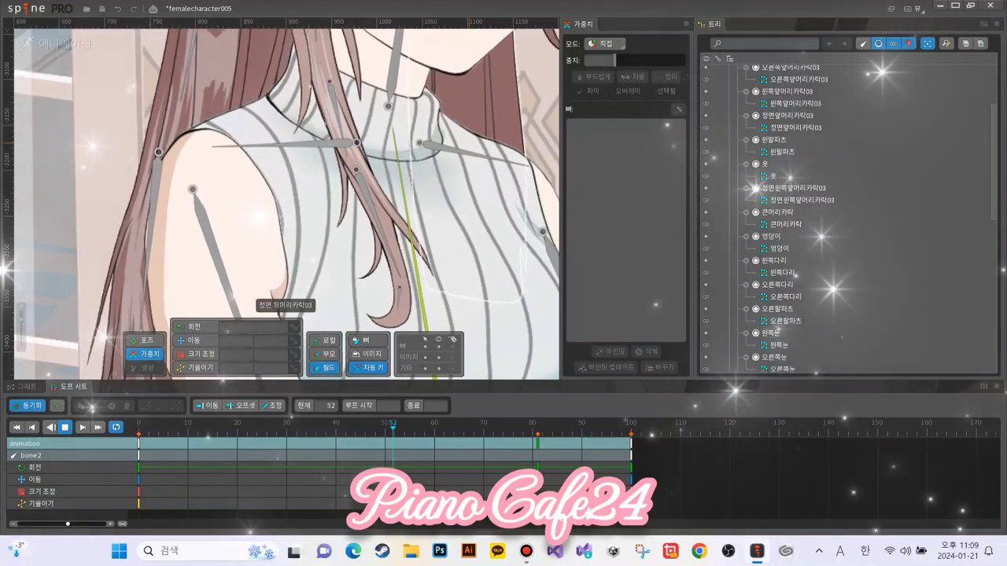
{"action": "scroll", "coordinate": [284, 297], "scroll_direction": "down", "scroll_amount": 5}
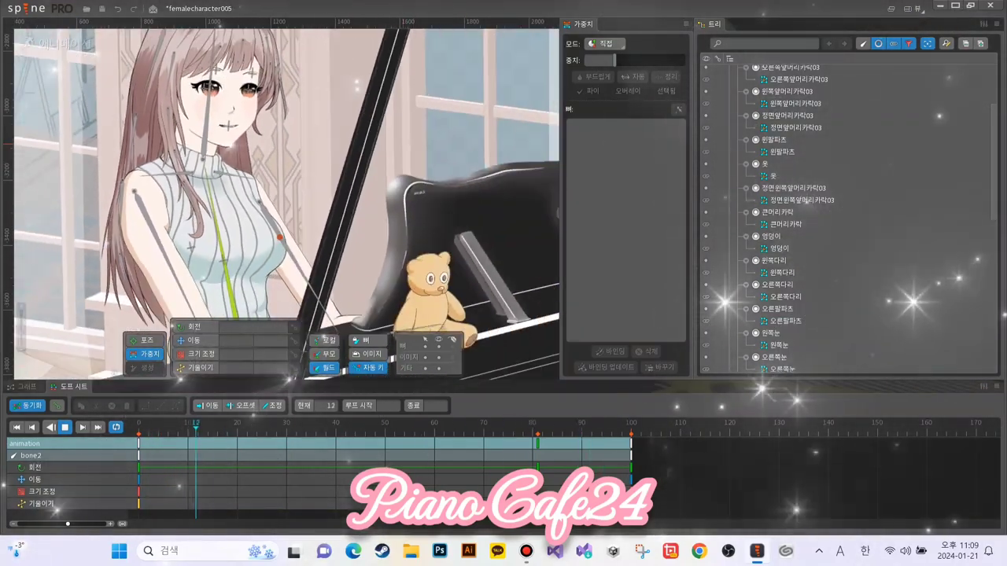
{"action": "scroll", "coordinate": [285, 297], "scroll_direction": "down", "scroll_amount": 3}
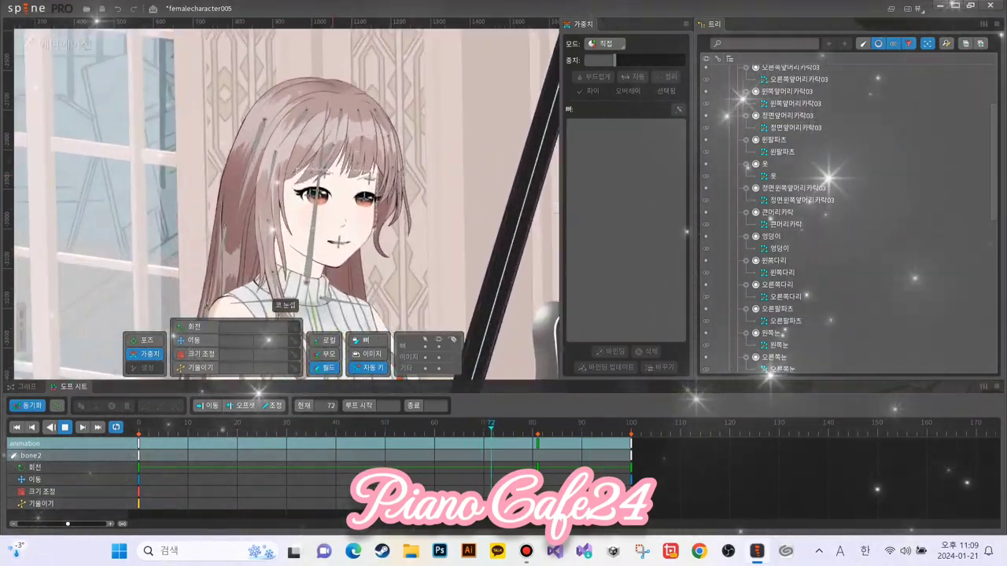
{"action": "scroll", "coordinate": [285, 297], "scroll_direction": "up", "scroll_amount": 5}
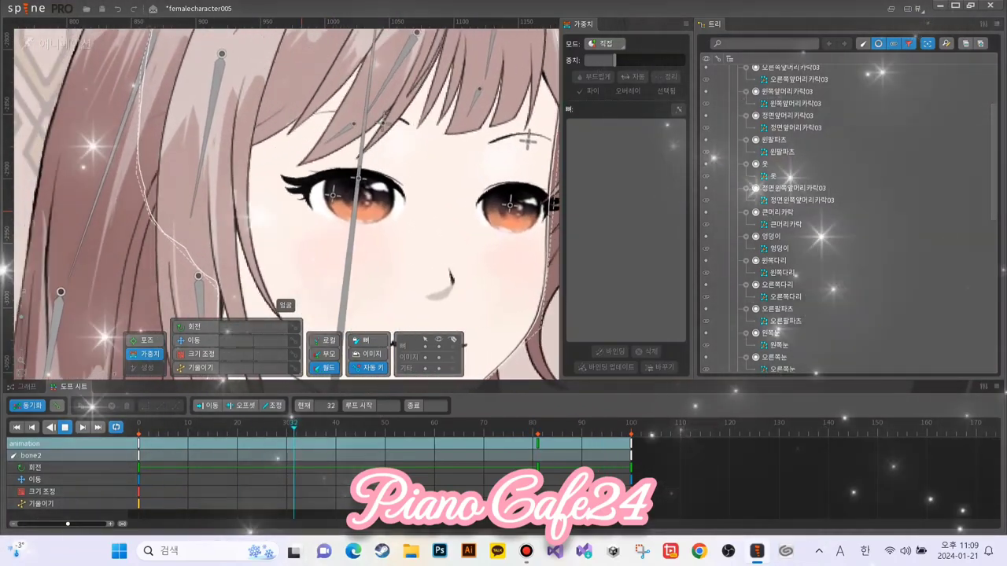
{"action": "scroll", "coordinate": [285, 298], "scroll_direction": "down", "scroll_amount": 2}
{"action": "scroll", "coordinate": [284, 297], "scroll_direction": "down", "scroll_amount": 3}
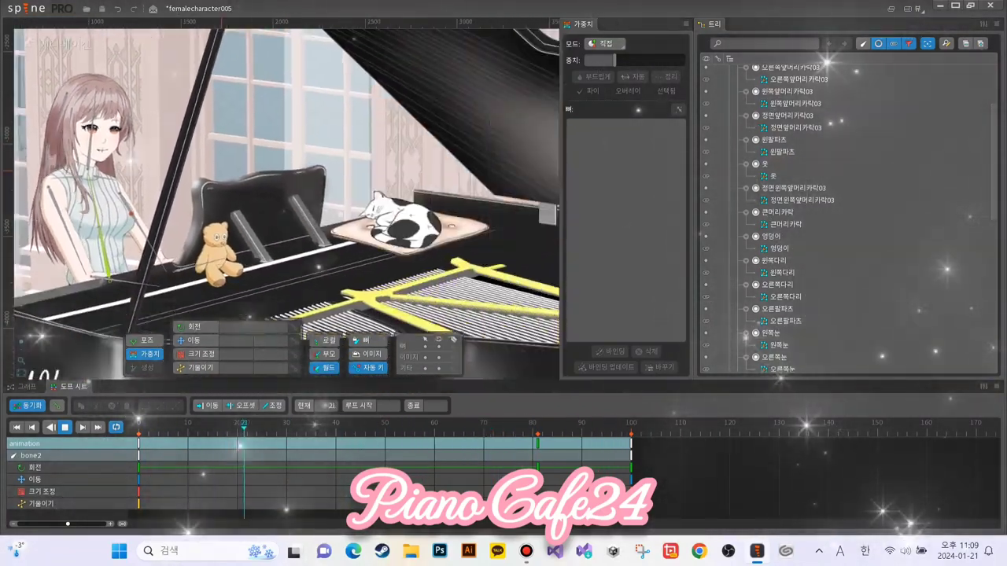
{"action": "left_click_drag", "start_coordinate": [222, 171], "coordinate": [170, 169]}
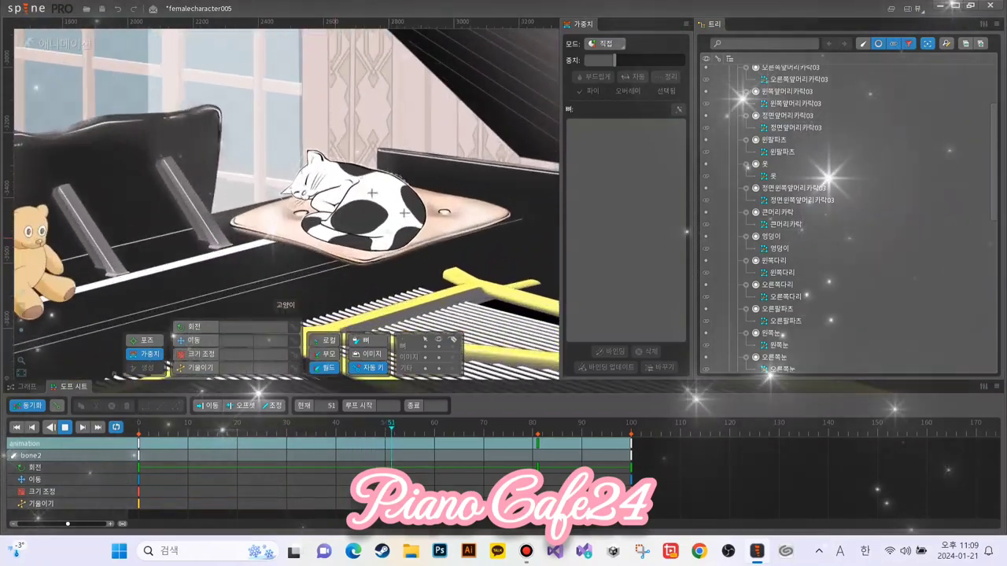
{"action": "scroll", "coordinate": [295, 232], "scroll_direction": "up", "scroll_amount": 3}
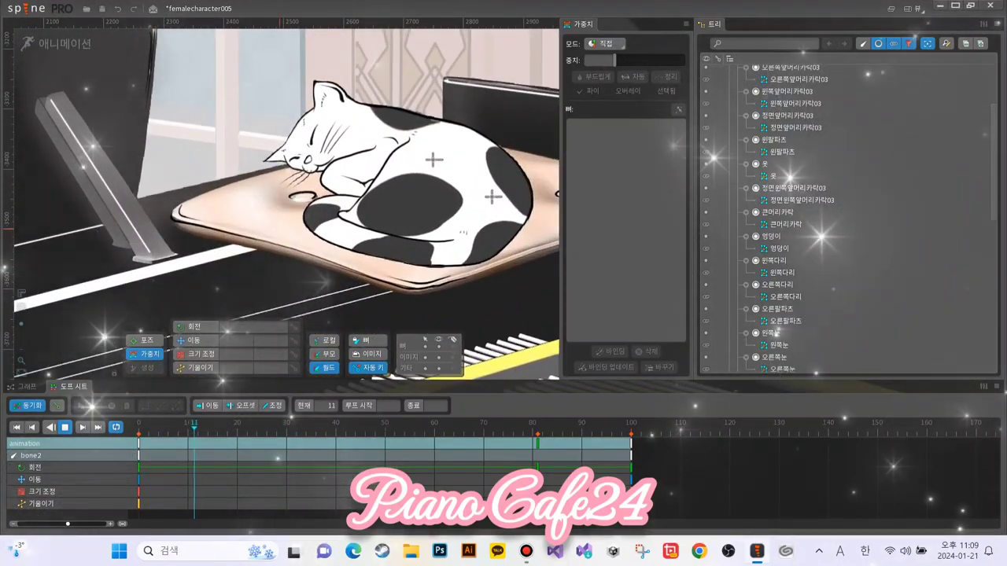